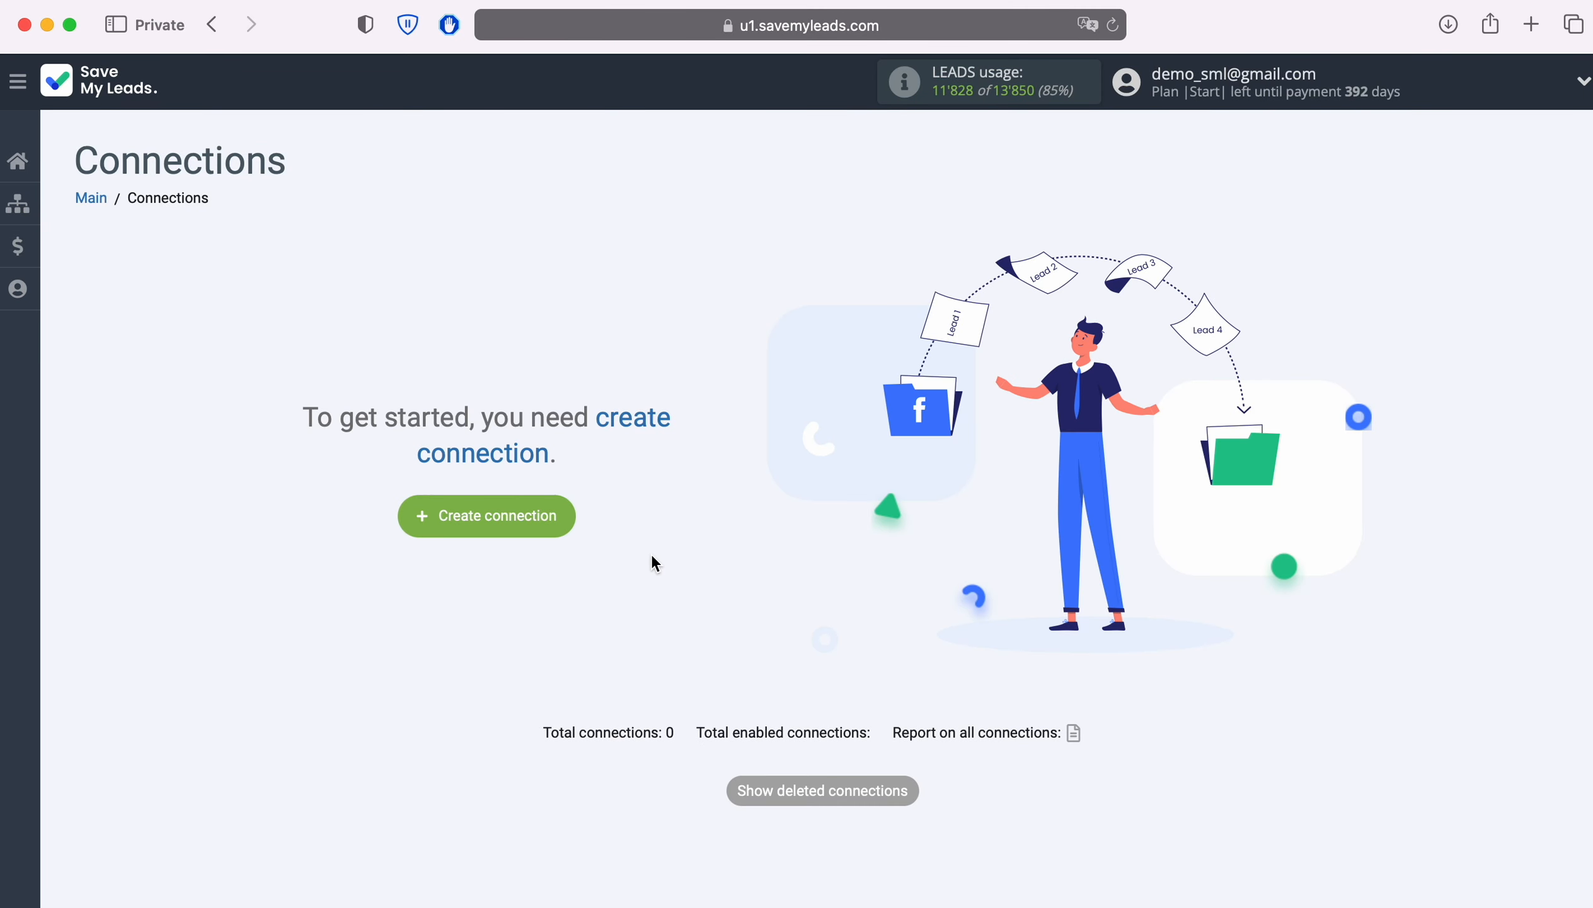
Create a new connection with Google Lead Form as the lead source and Webhooks "Sending data" as the destination.
click(567, 517)
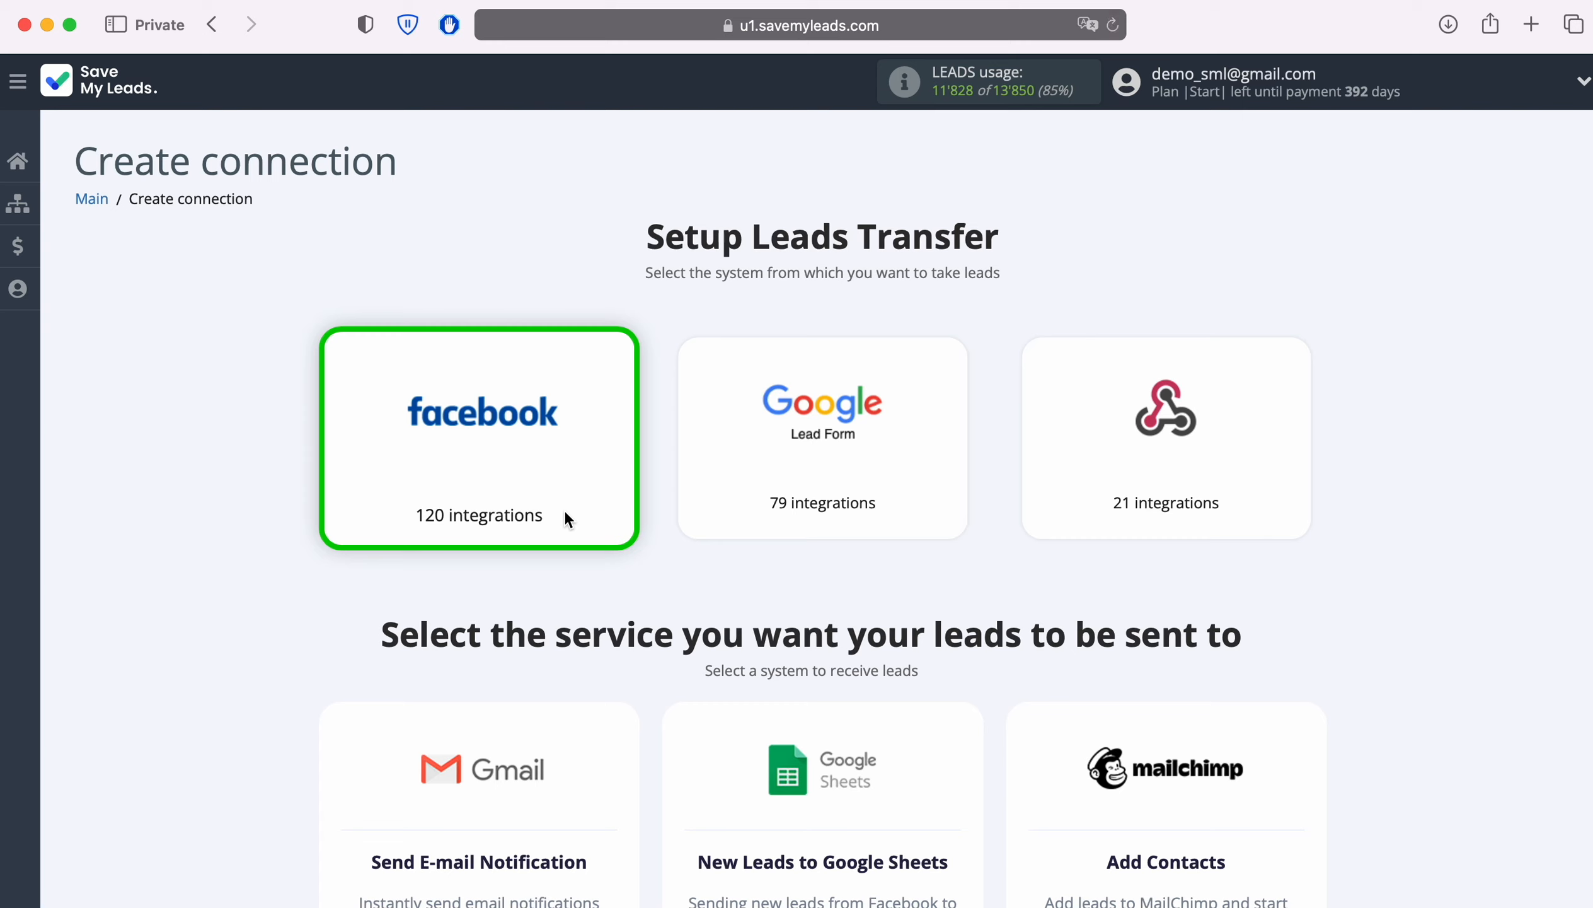
click(918, 469)
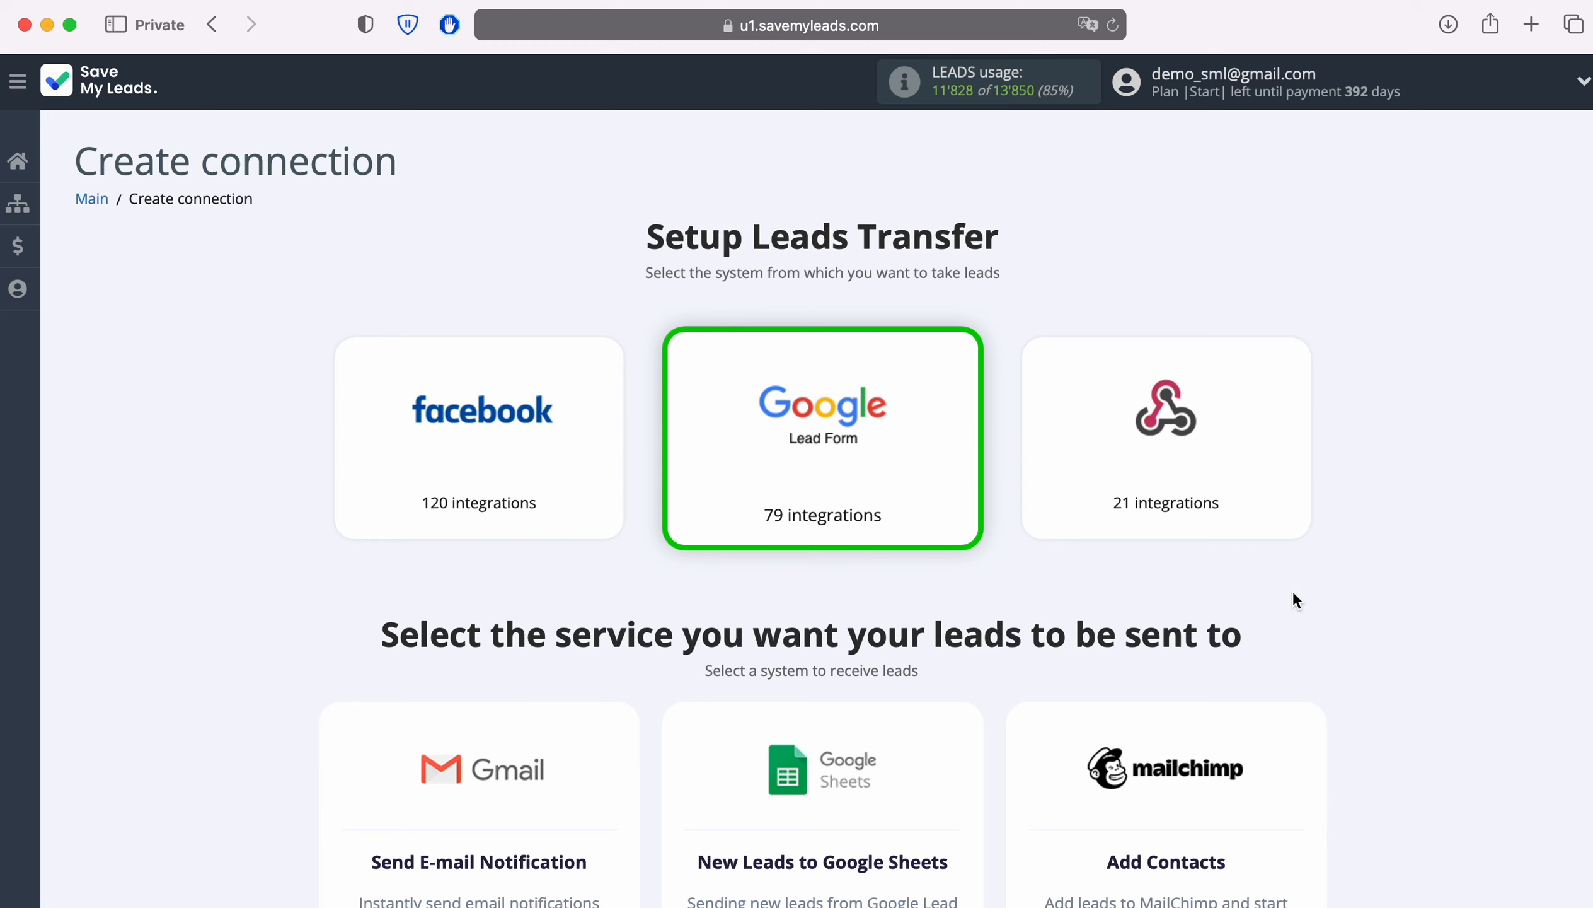
scroll(1430, 592, down, 10)
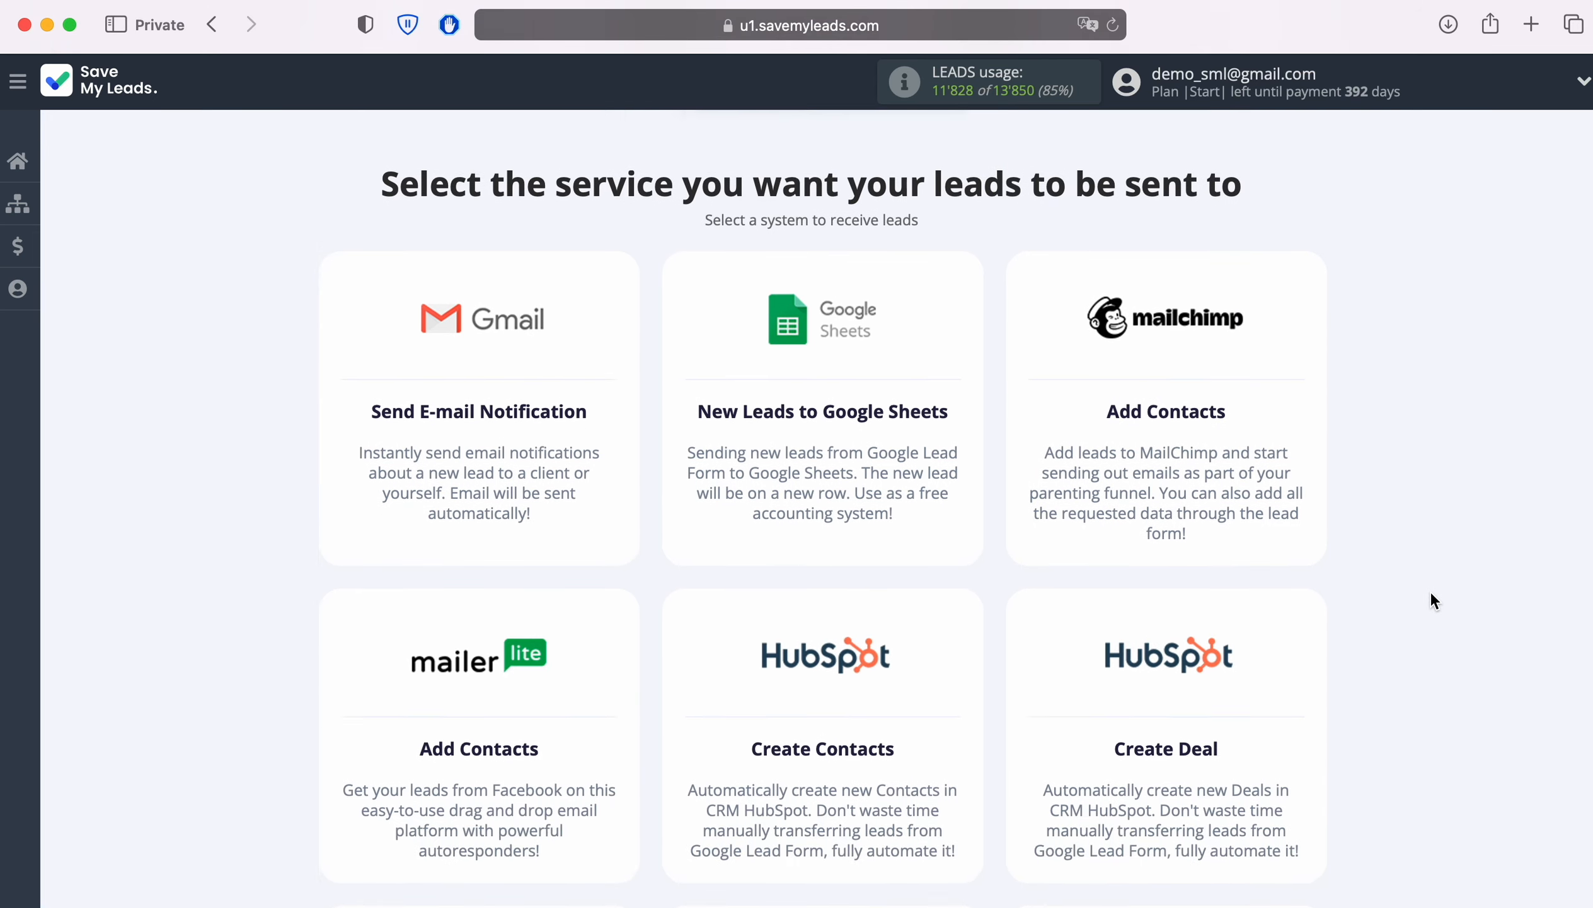
scroll(1431, 590, down, 13)
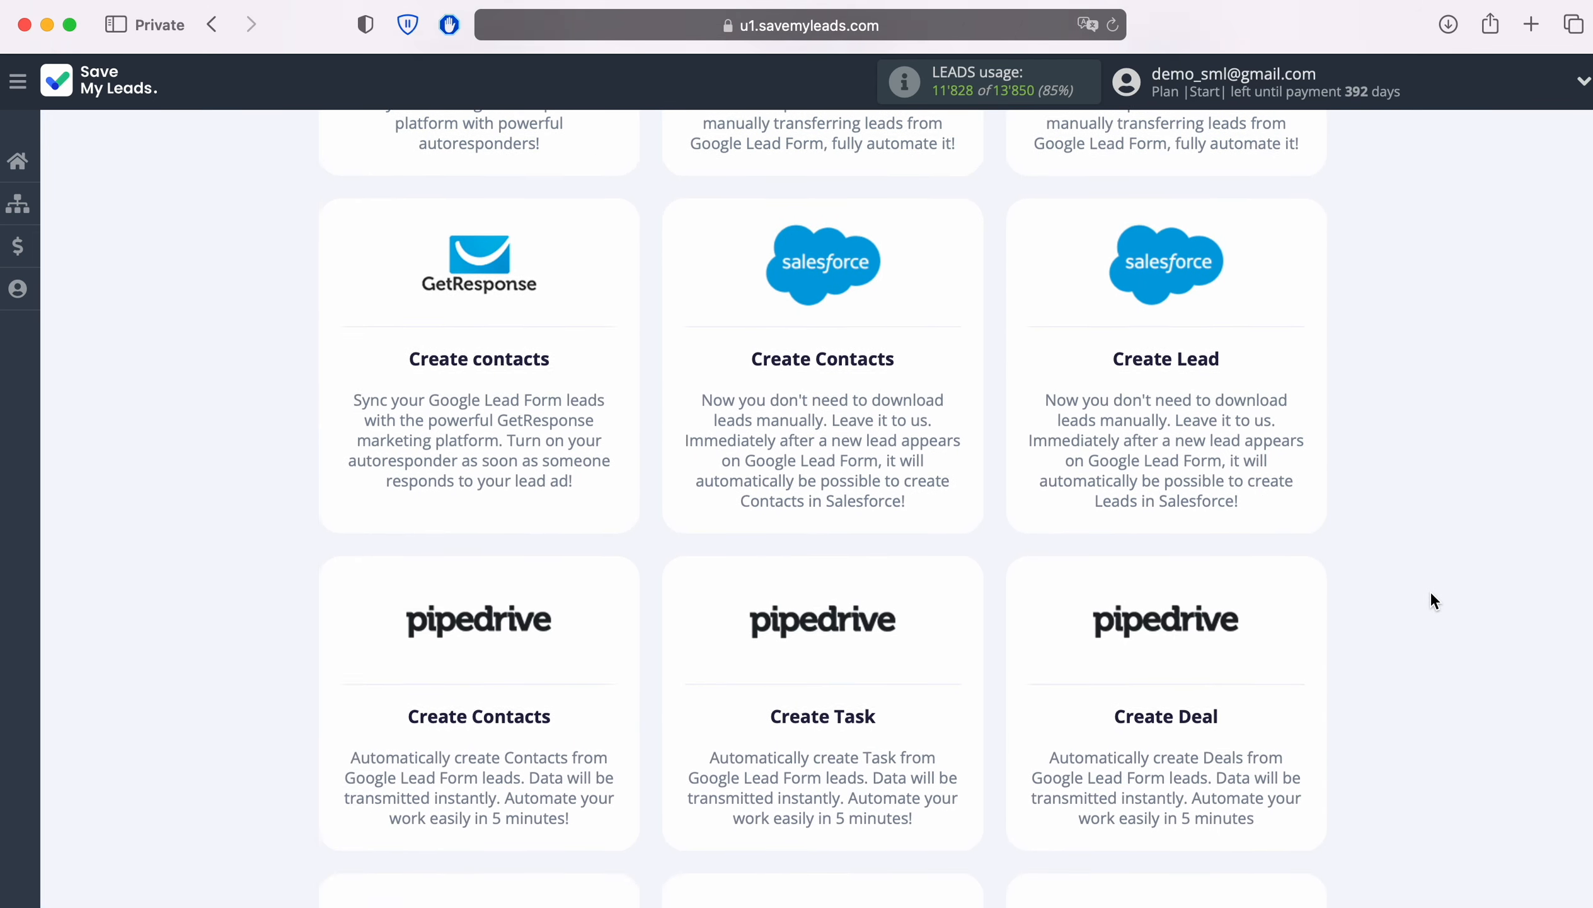
scroll(1430, 589, down, 20)
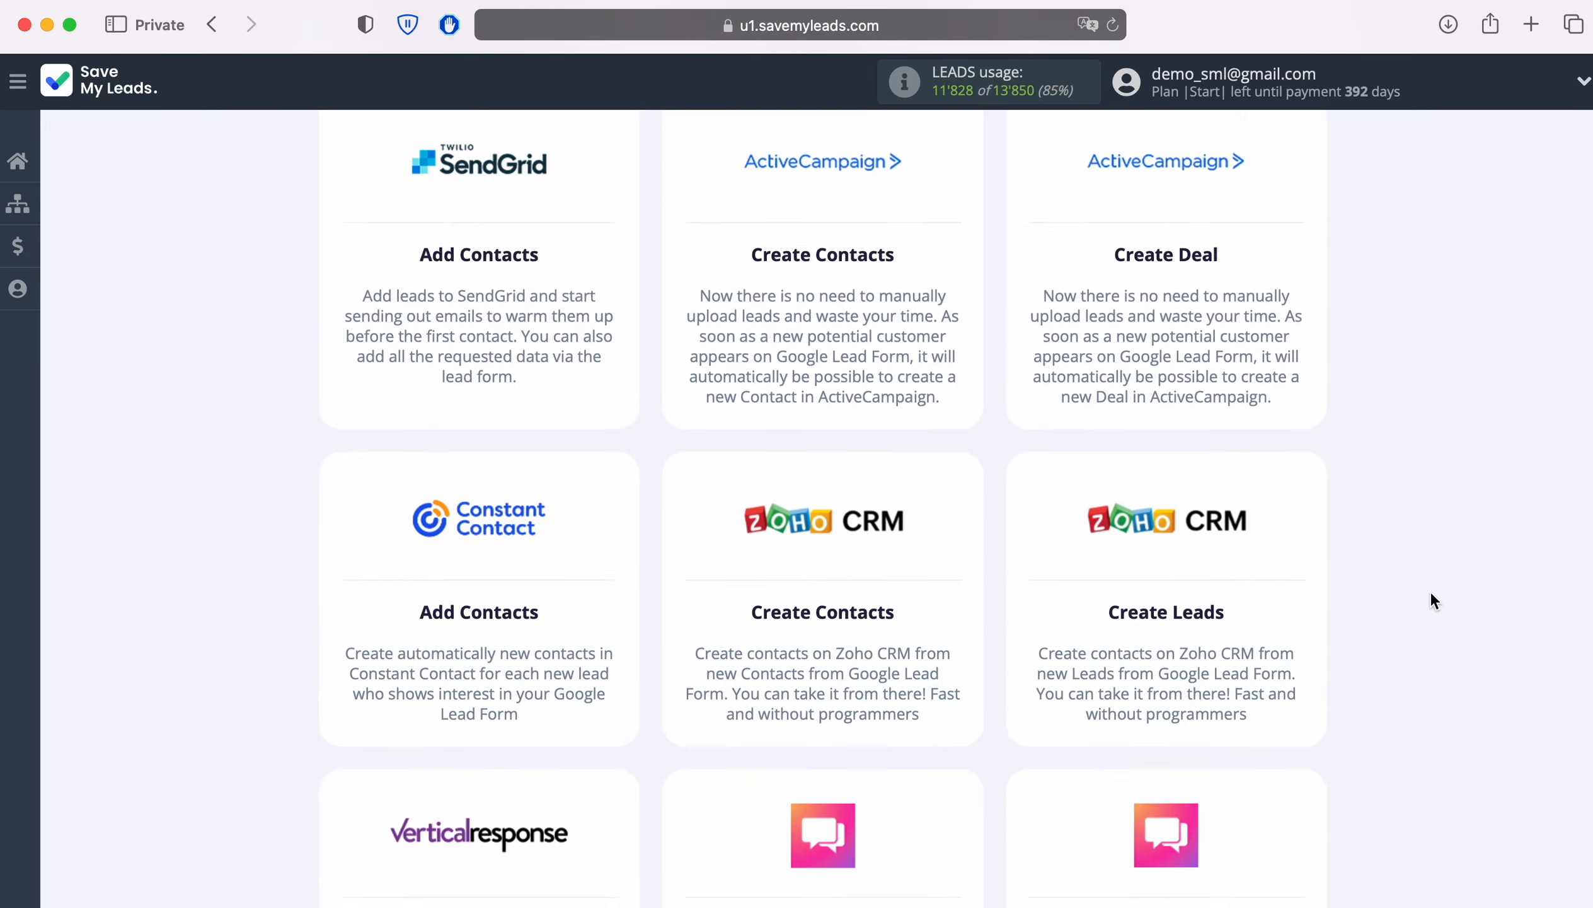
scroll(1430, 596, down, 20)
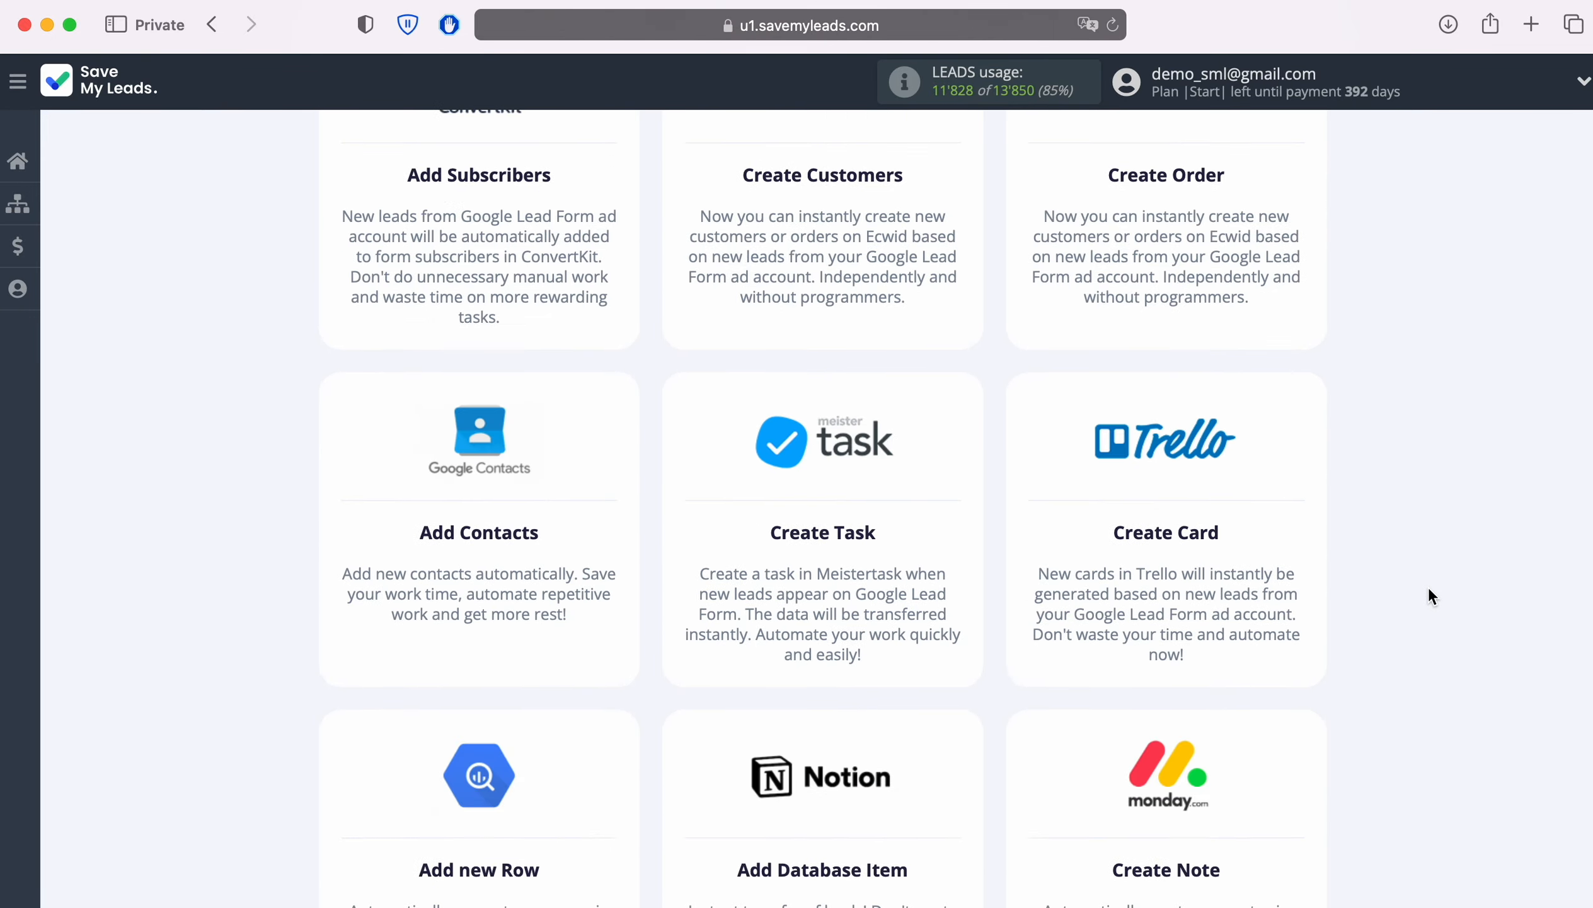
scroll(1429, 591, down, 20)
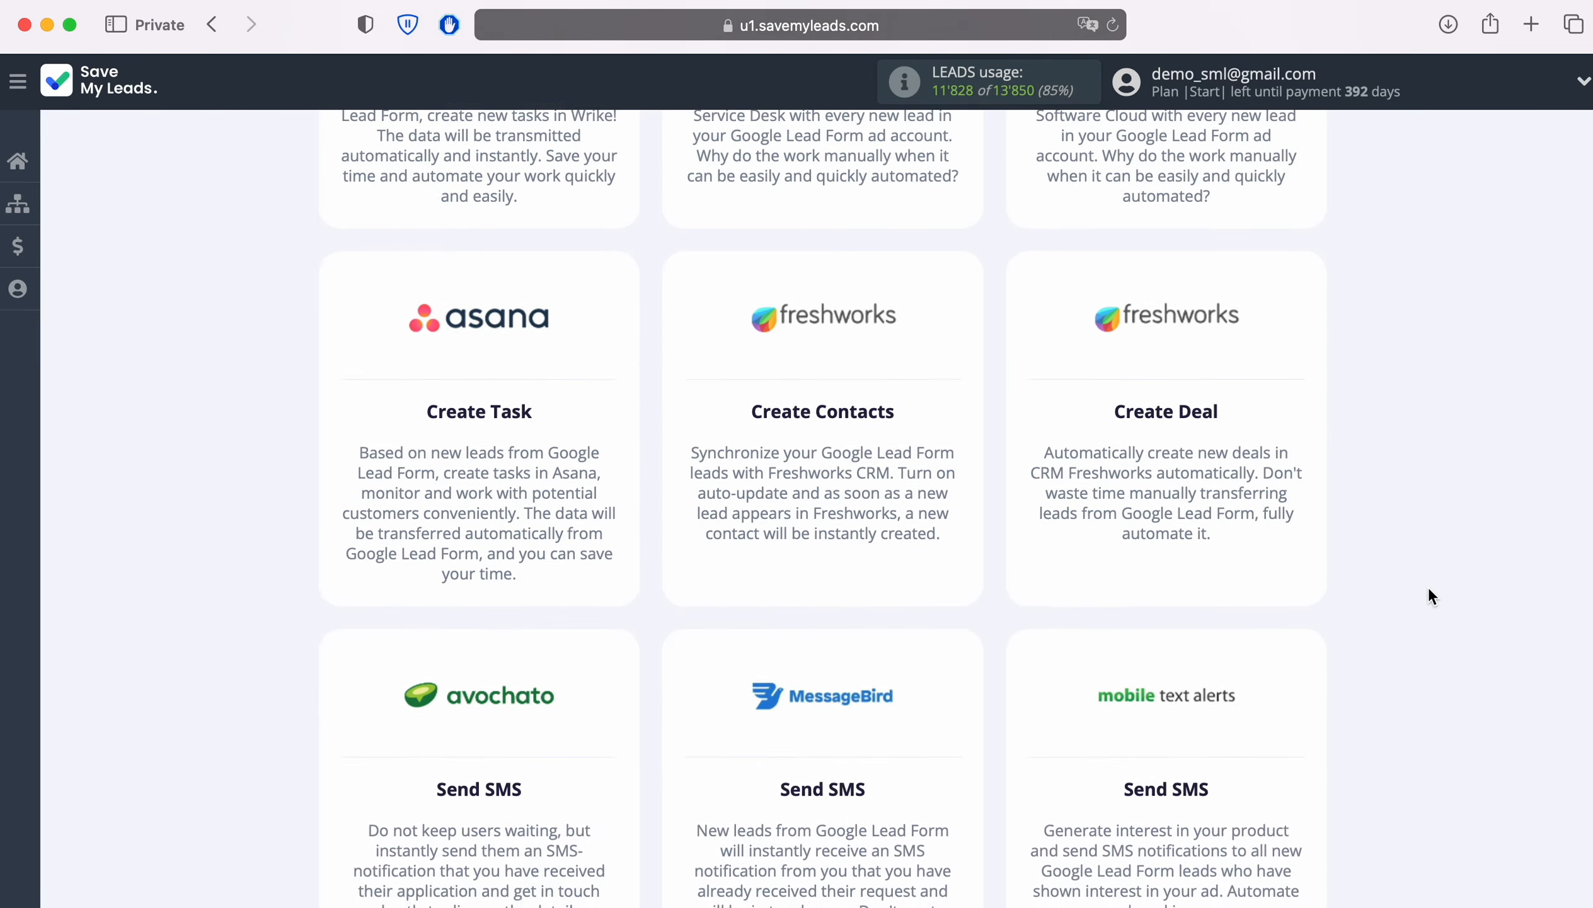
scroll(1429, 590, down, 20)
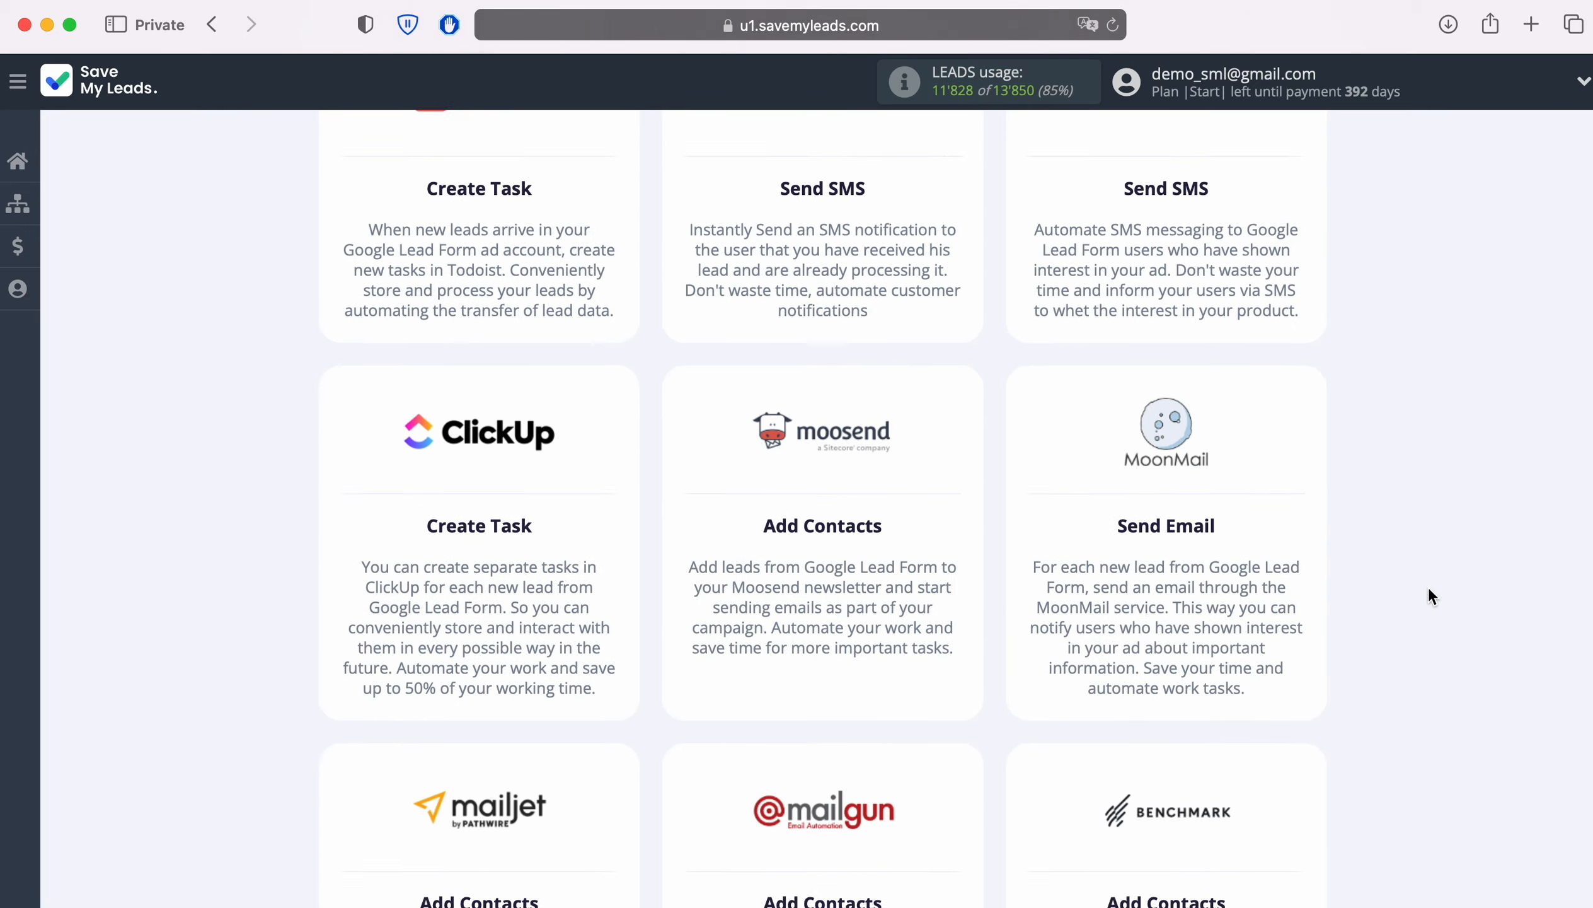
scroll(1428, 586, down, 7)
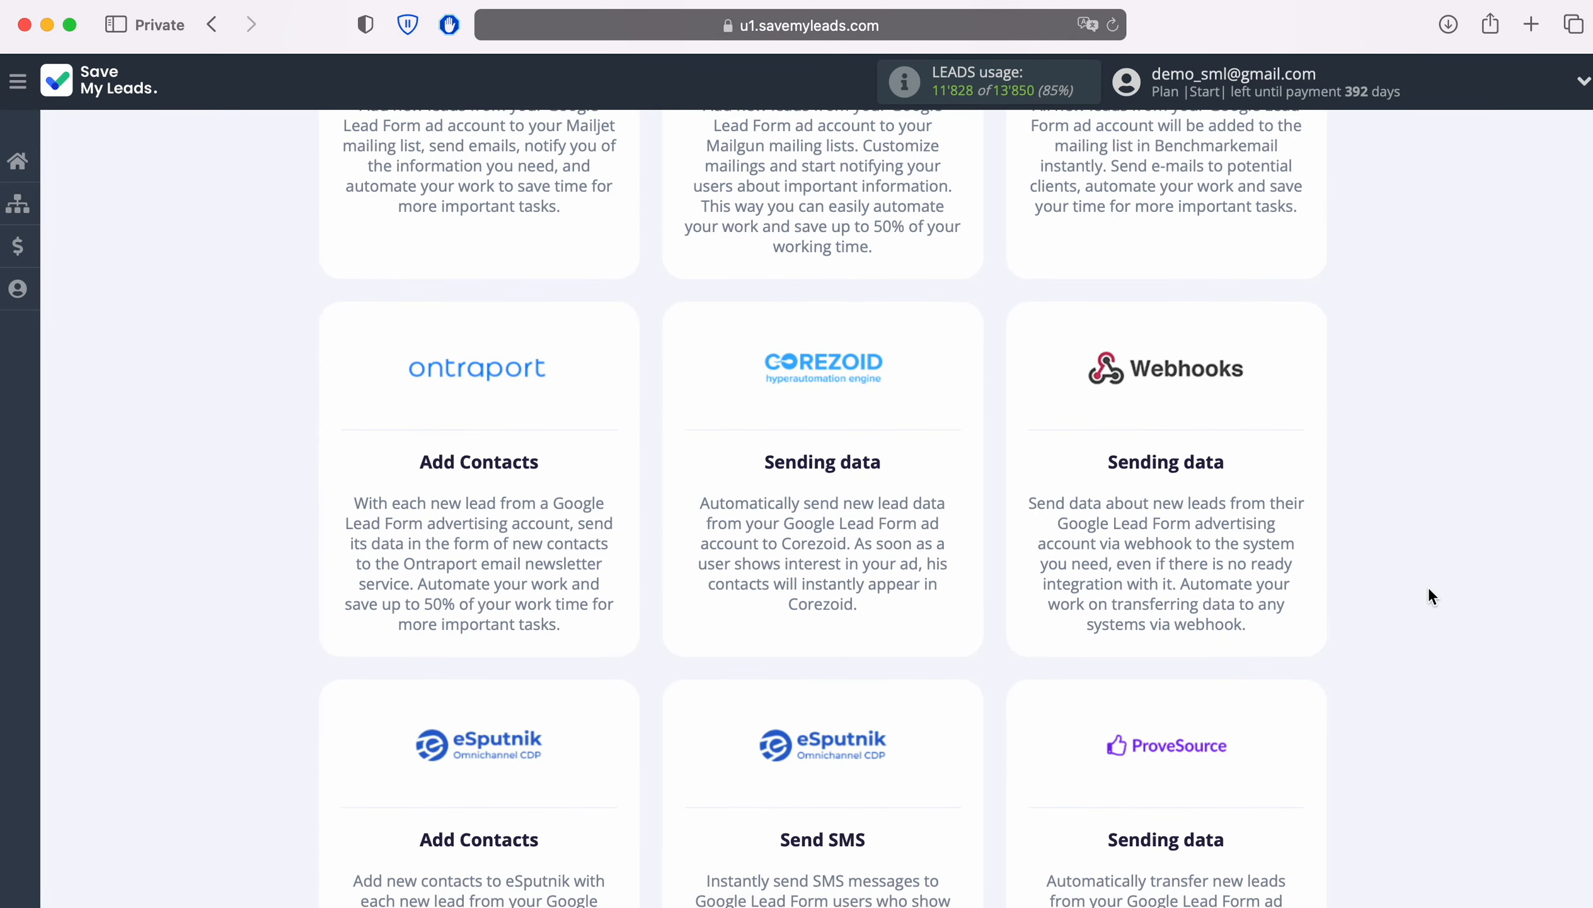
click(1169, 400)
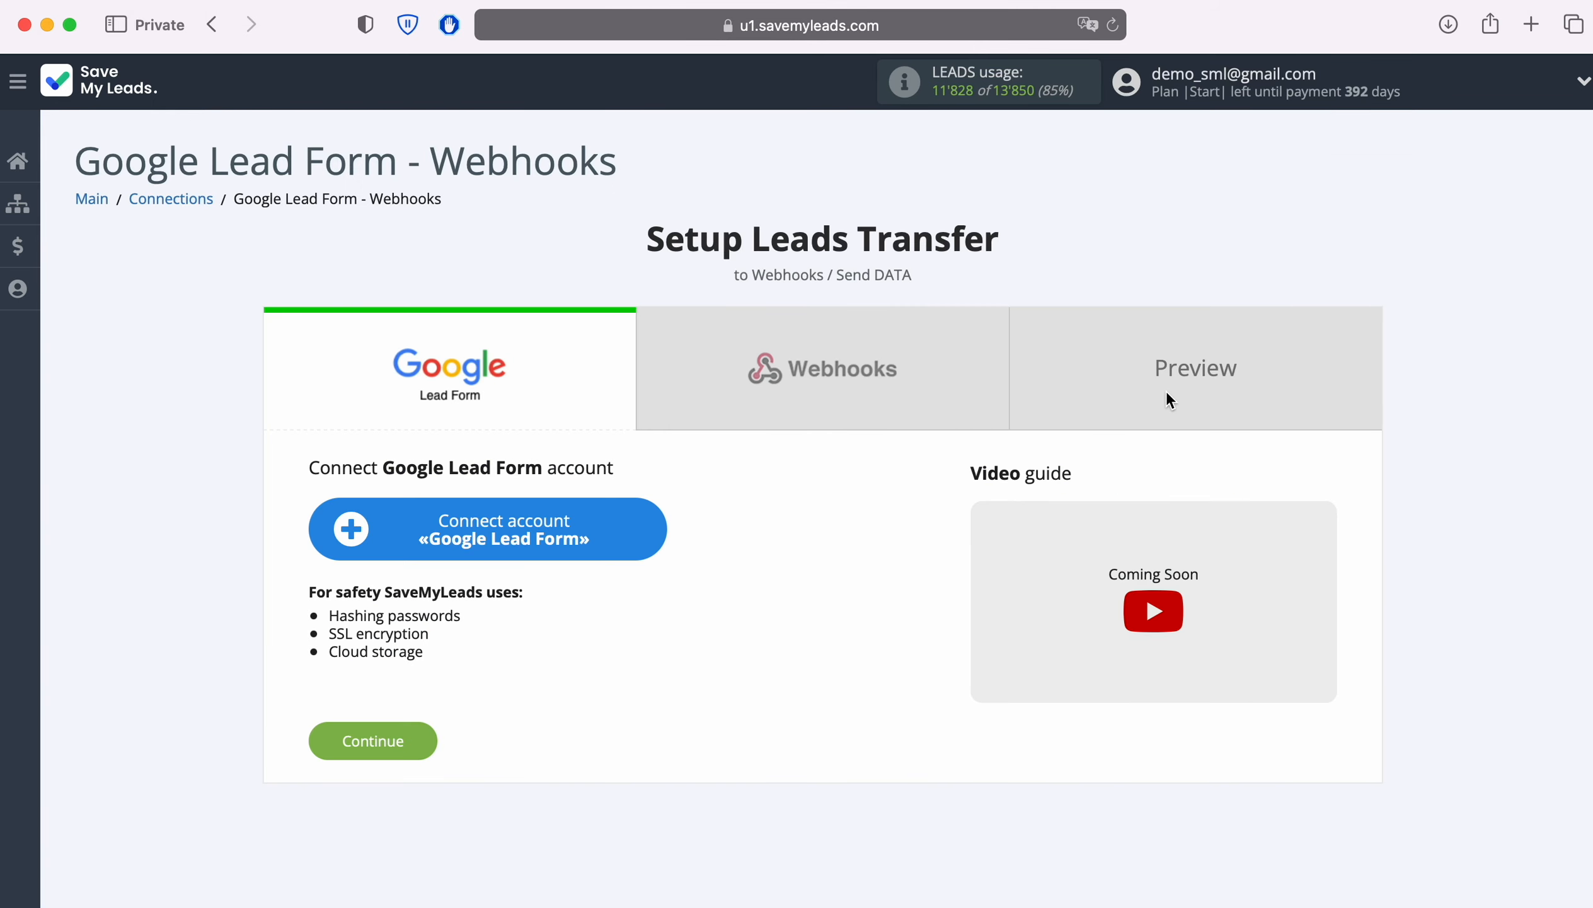
Connect a Google Lead Form account under the suggested name and select it as the source account.
click(657, 534)
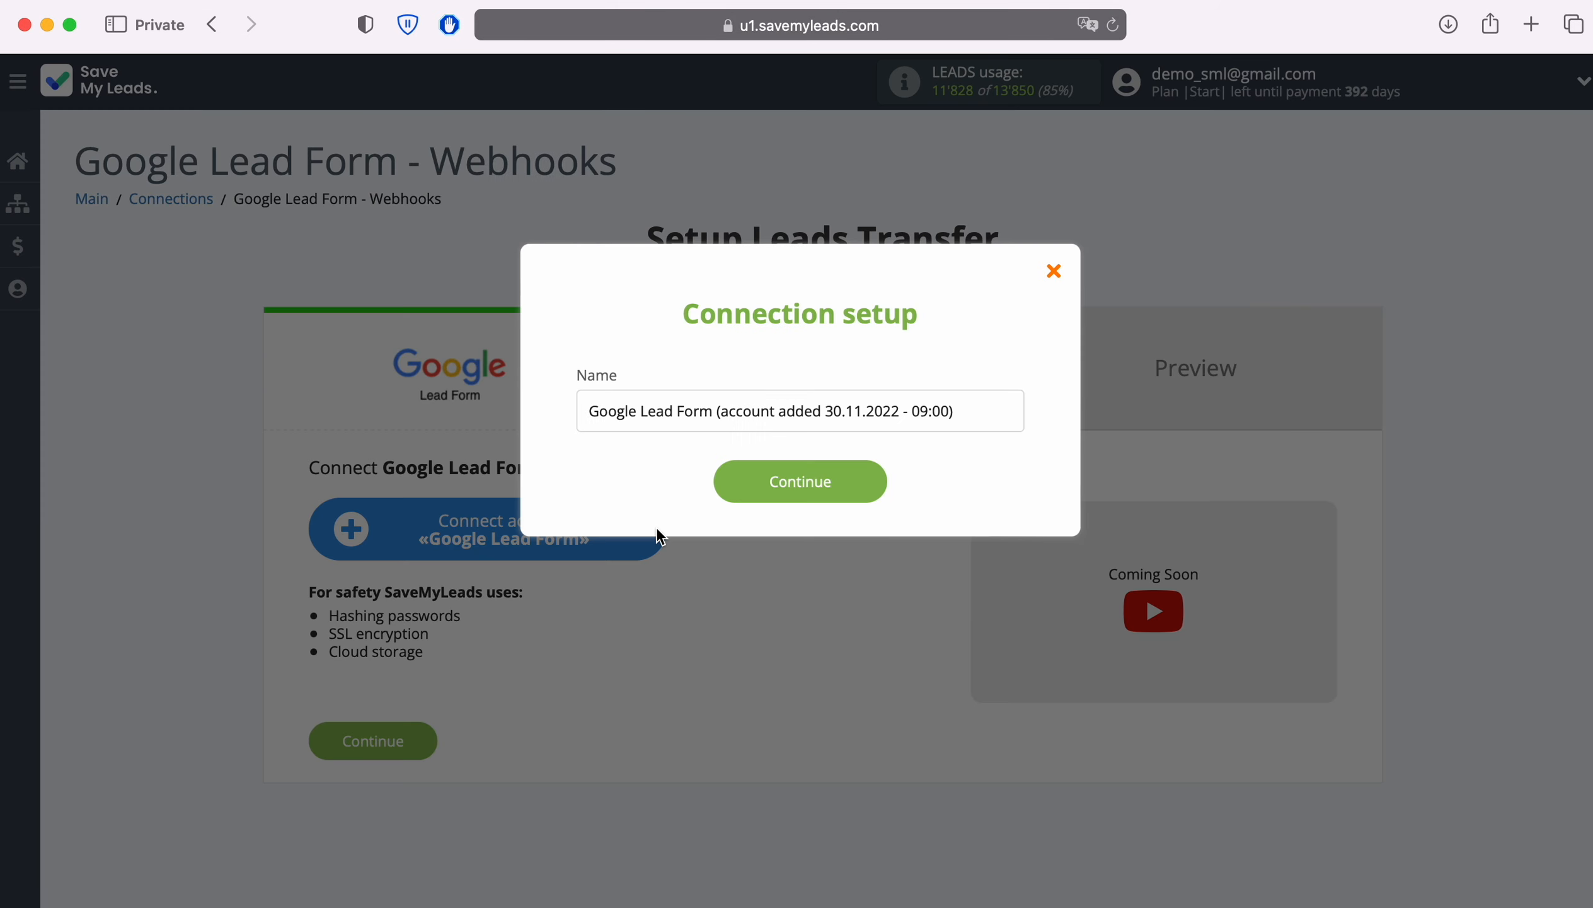
drag(985, 411, 590, 417)
click(588, 453)
click(882, 484)
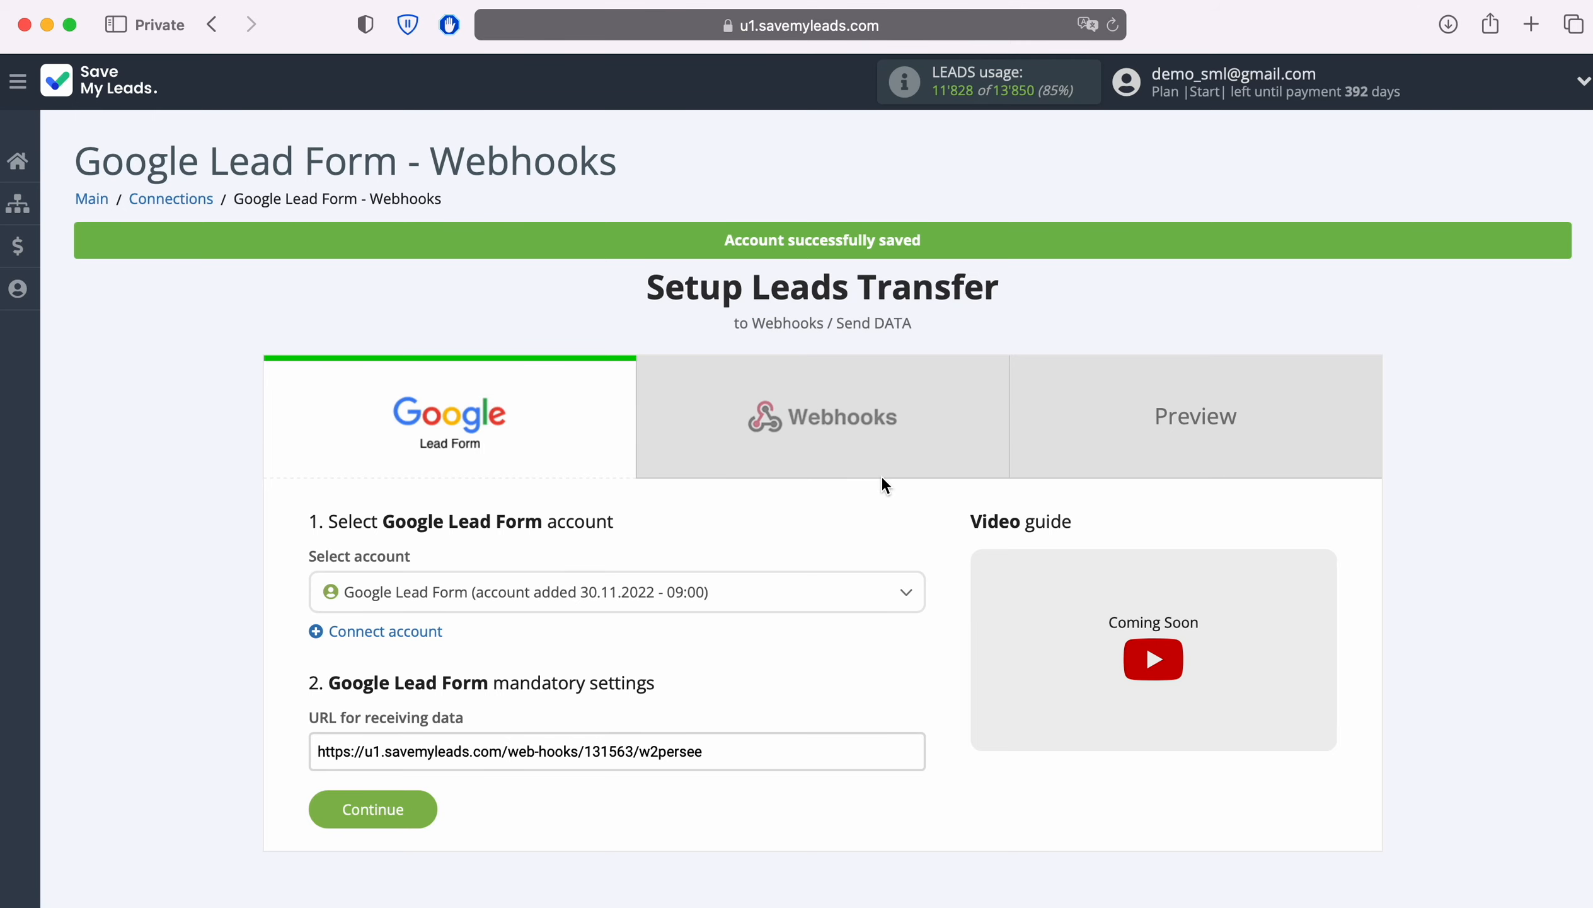
click(755, 589)
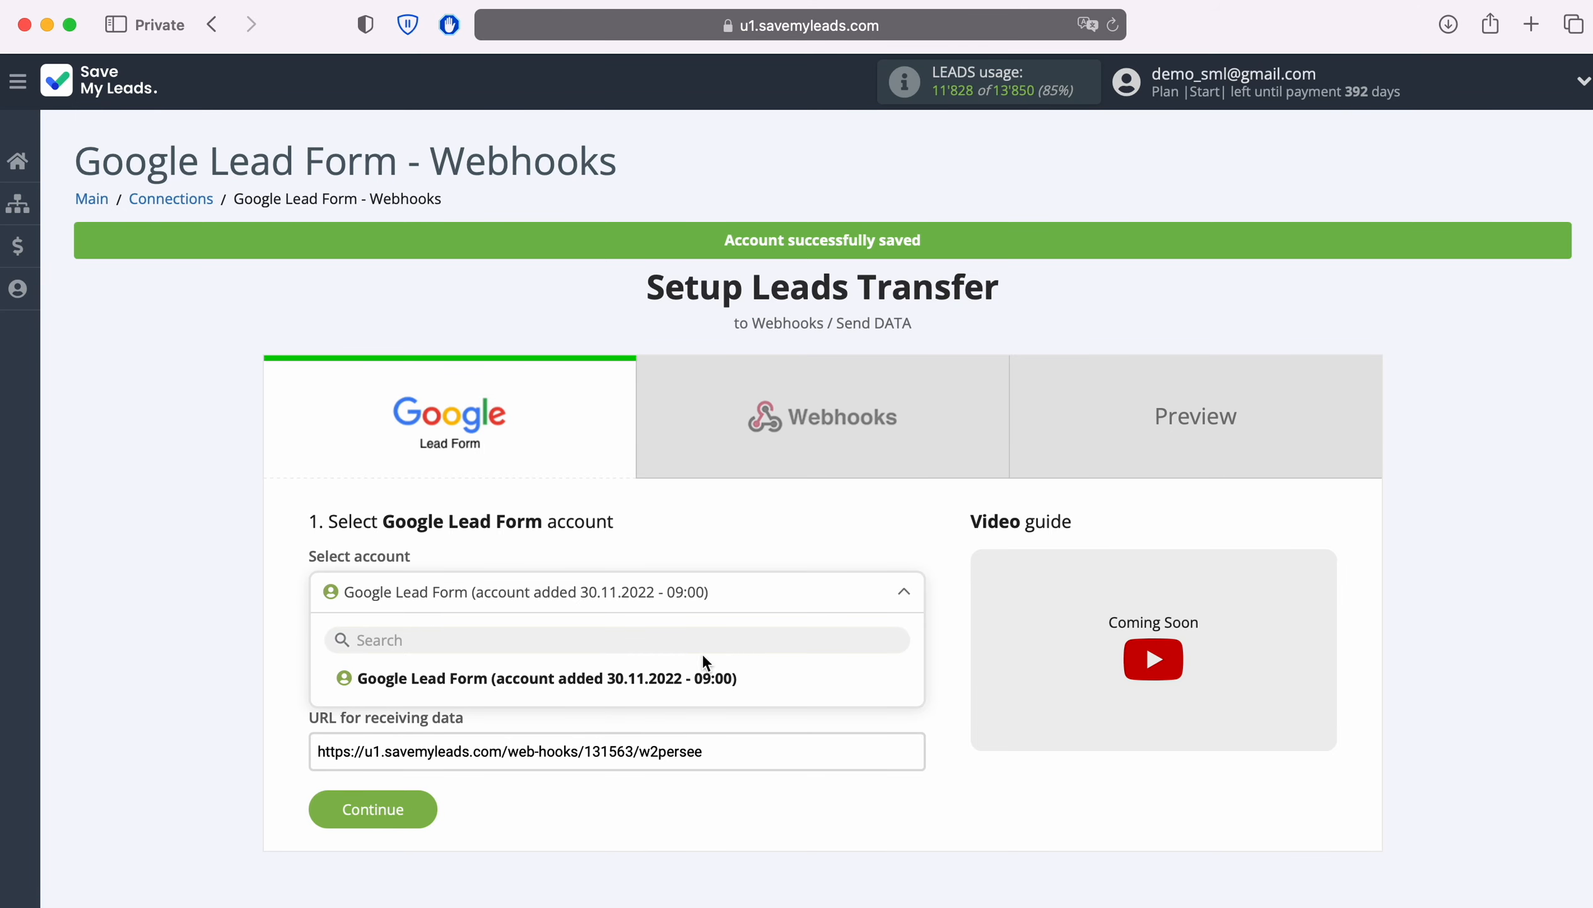
click(707, 675)
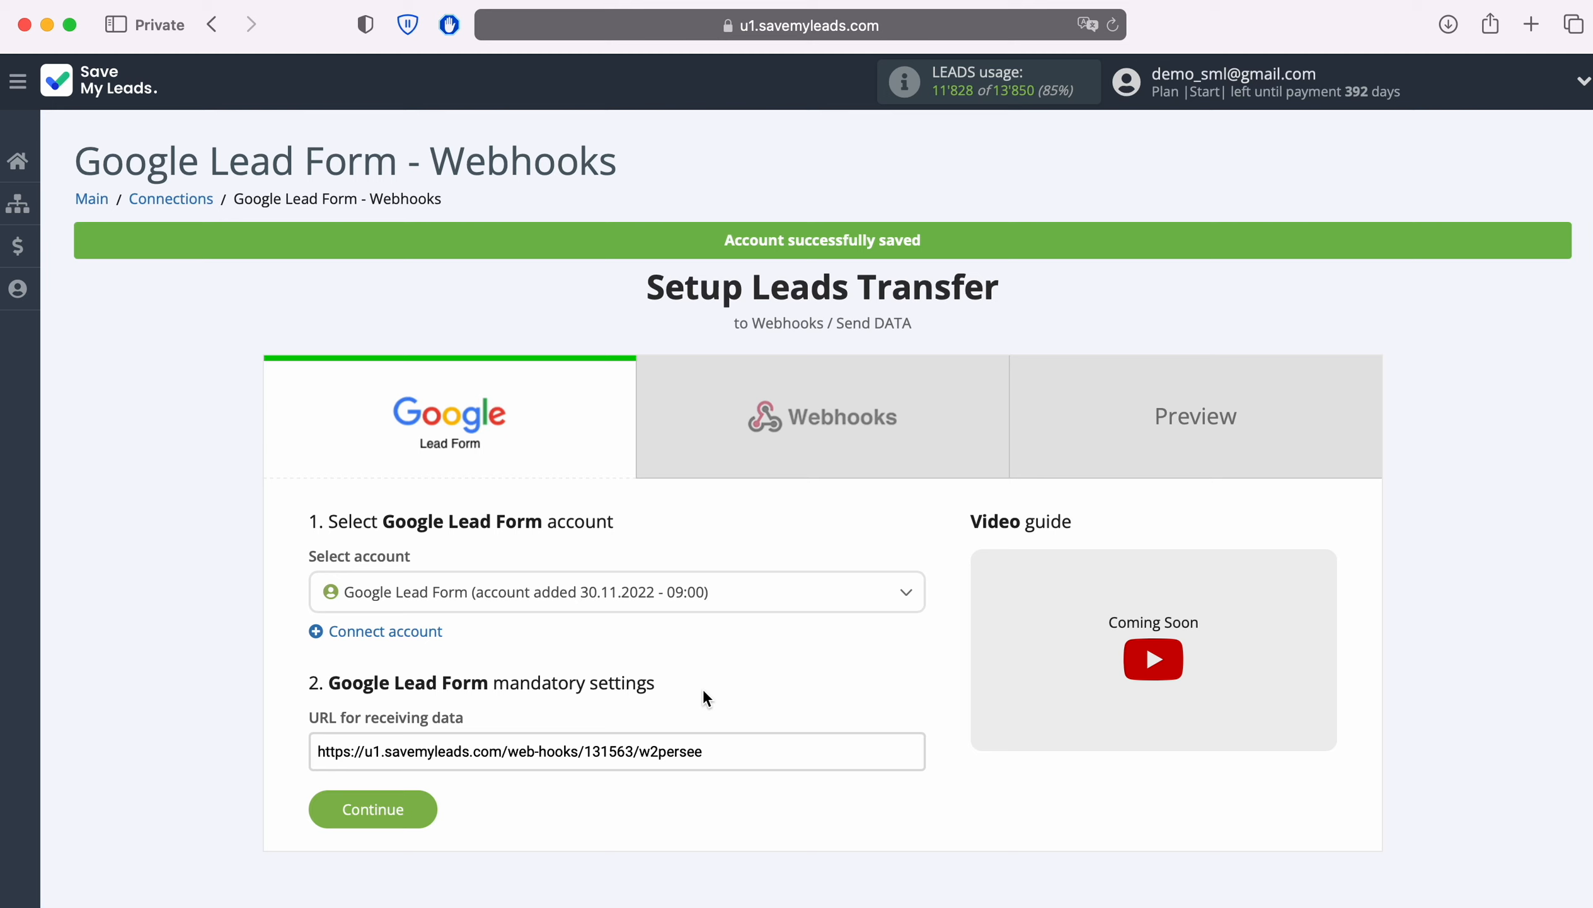
Copy the URL for receiving data from the Google Lead Form mandatory settings.
drag(723, 749, 317, 752)
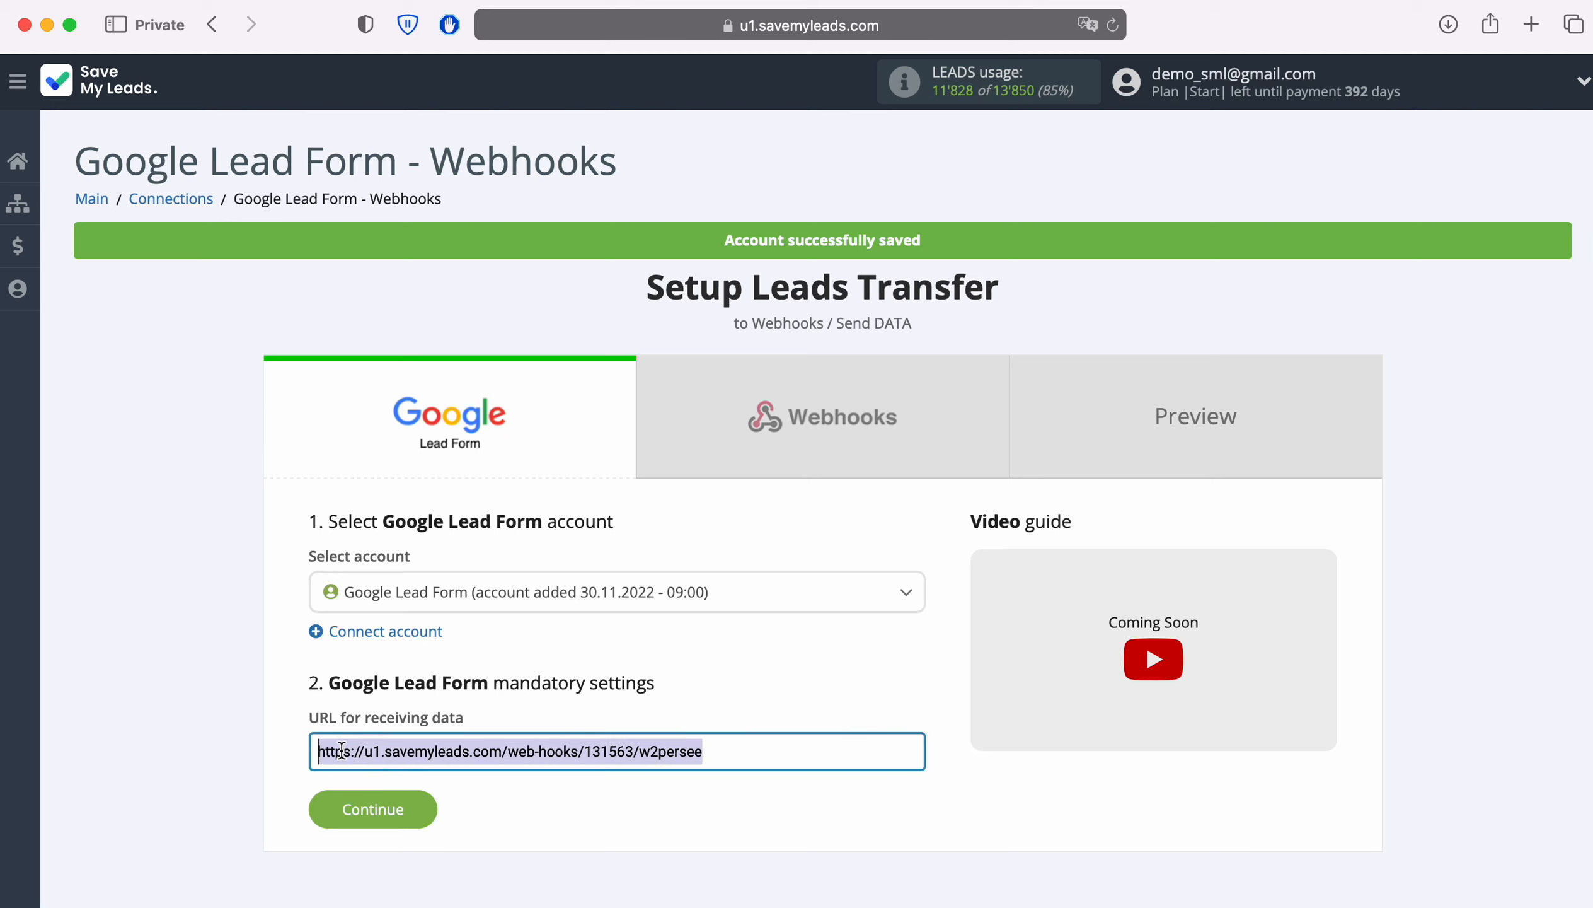
right_click(354, 757)
click(403, 655)
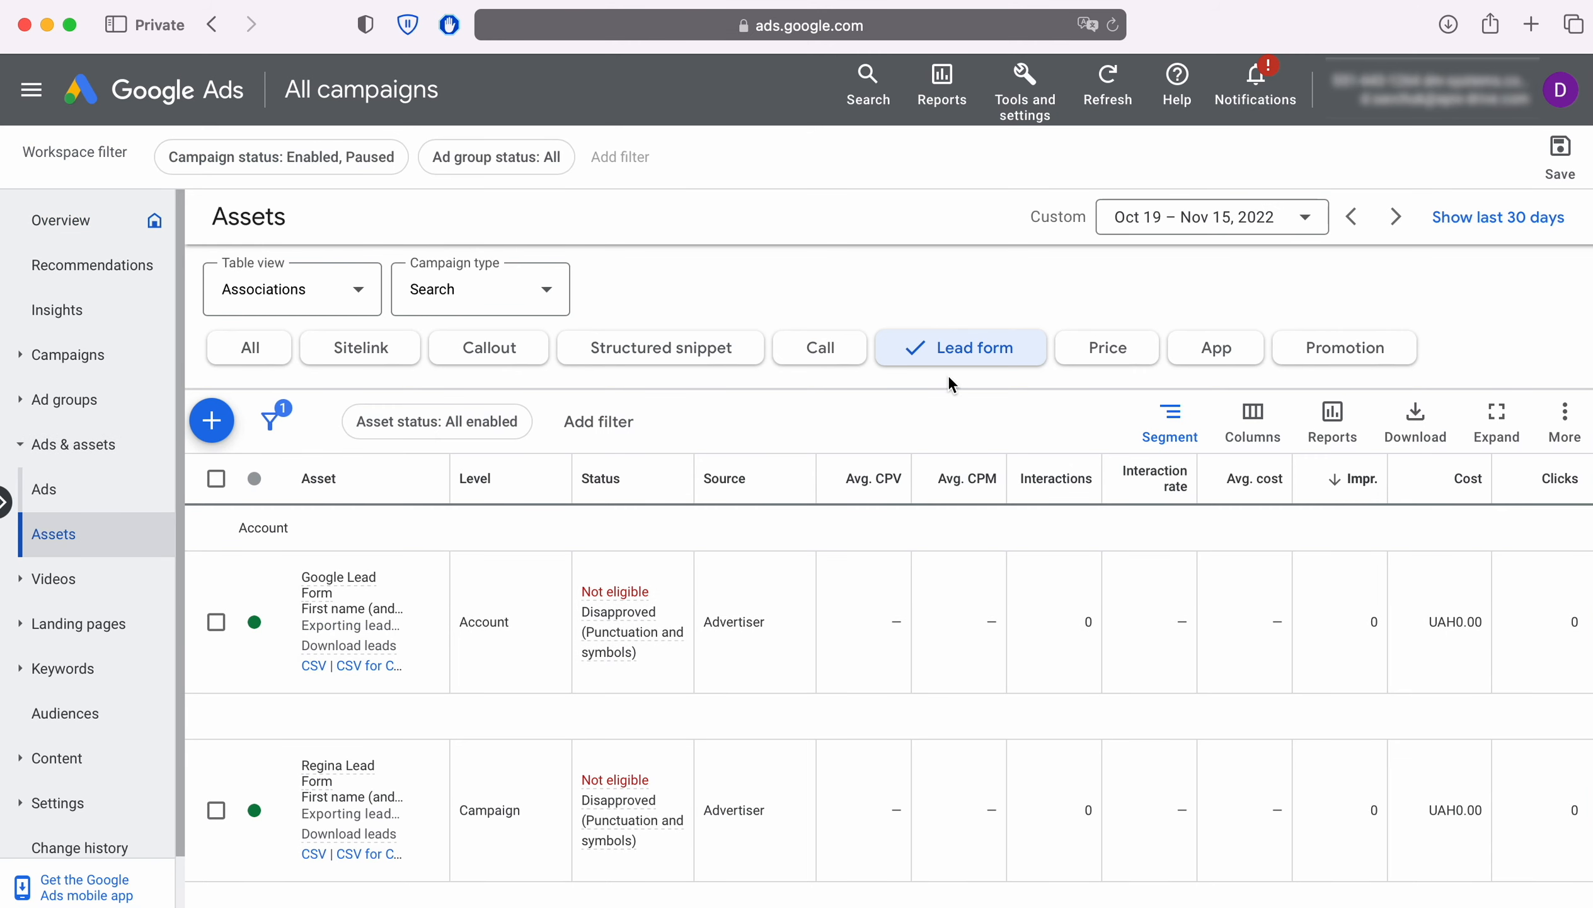
In Google Ads, open a campaign-level lead form for editing and paste the copied URL as its webhook URL.
scroll(688, 643, down, 7)
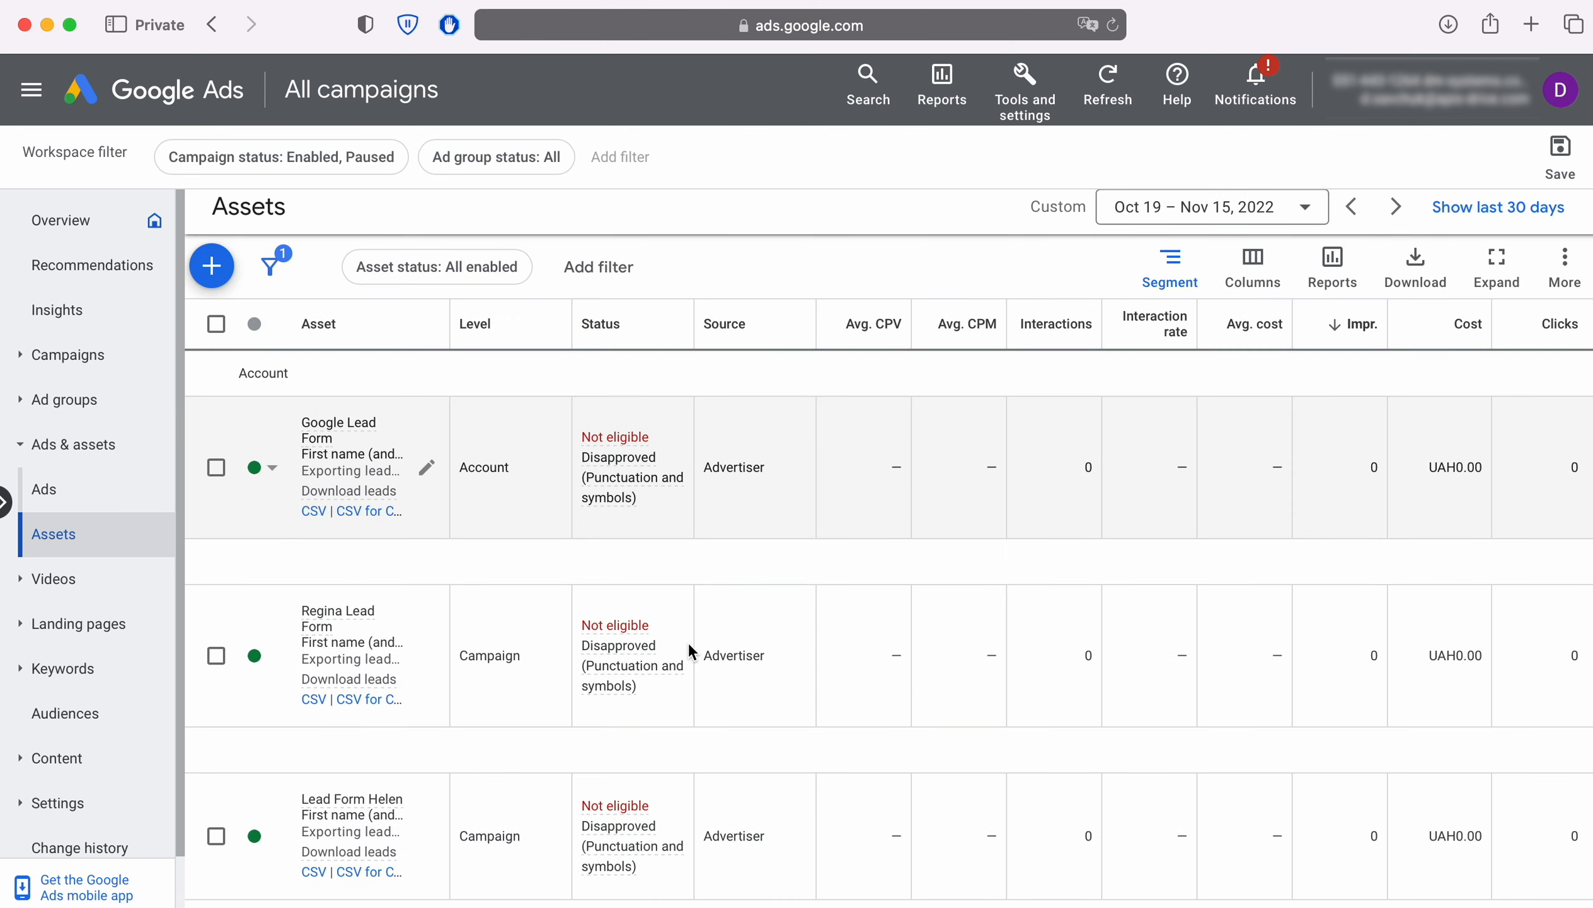
click(366, 687)
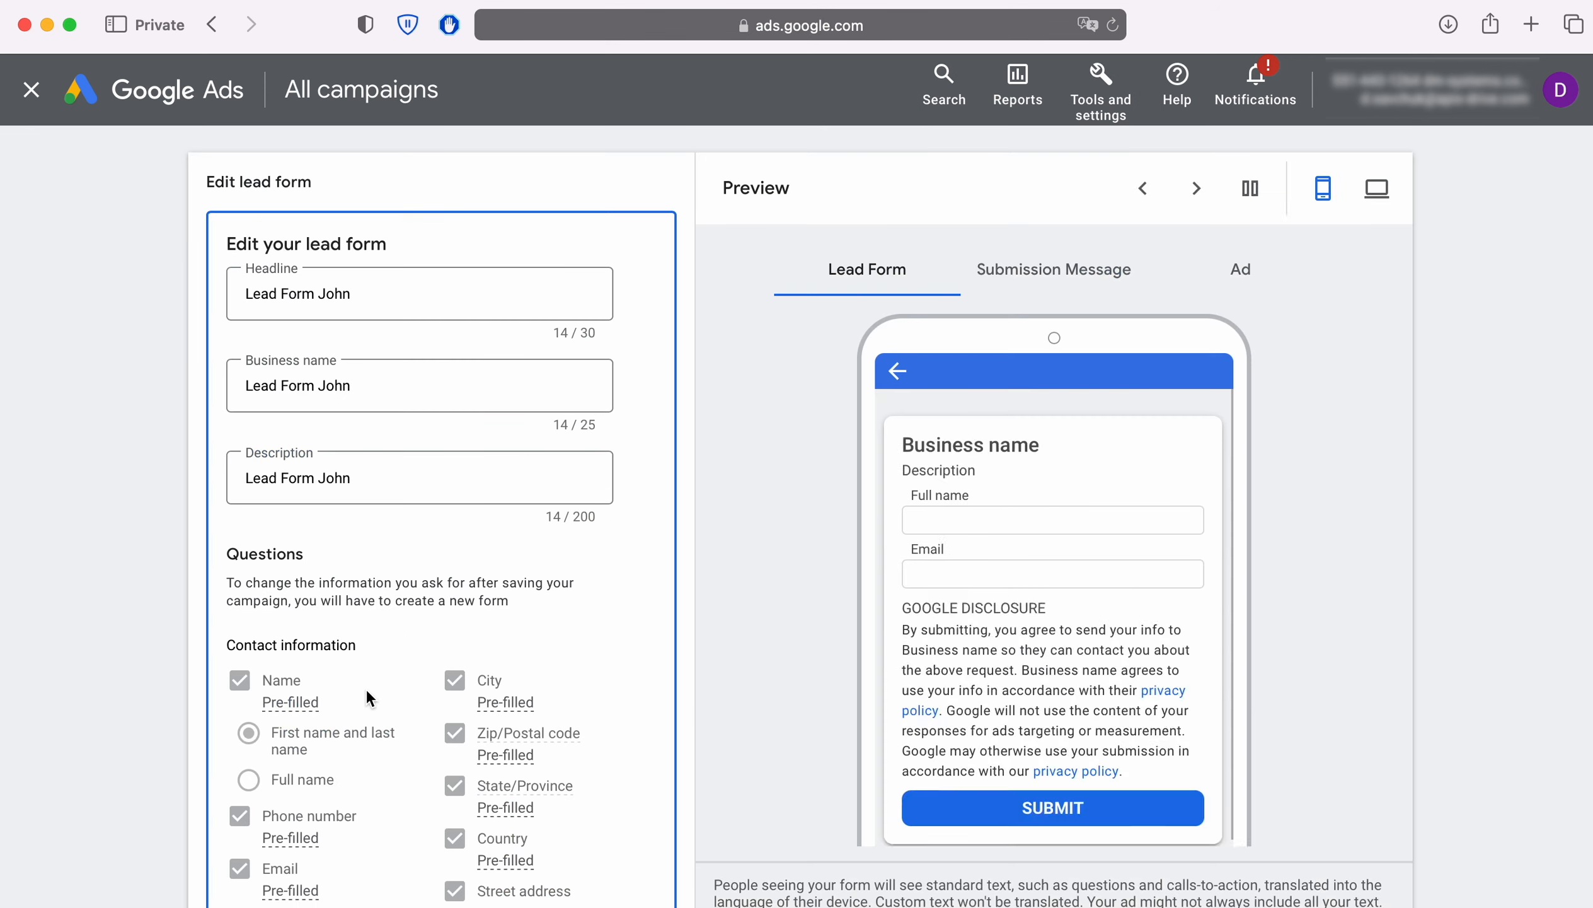
scroll(706, 659, down, 20)
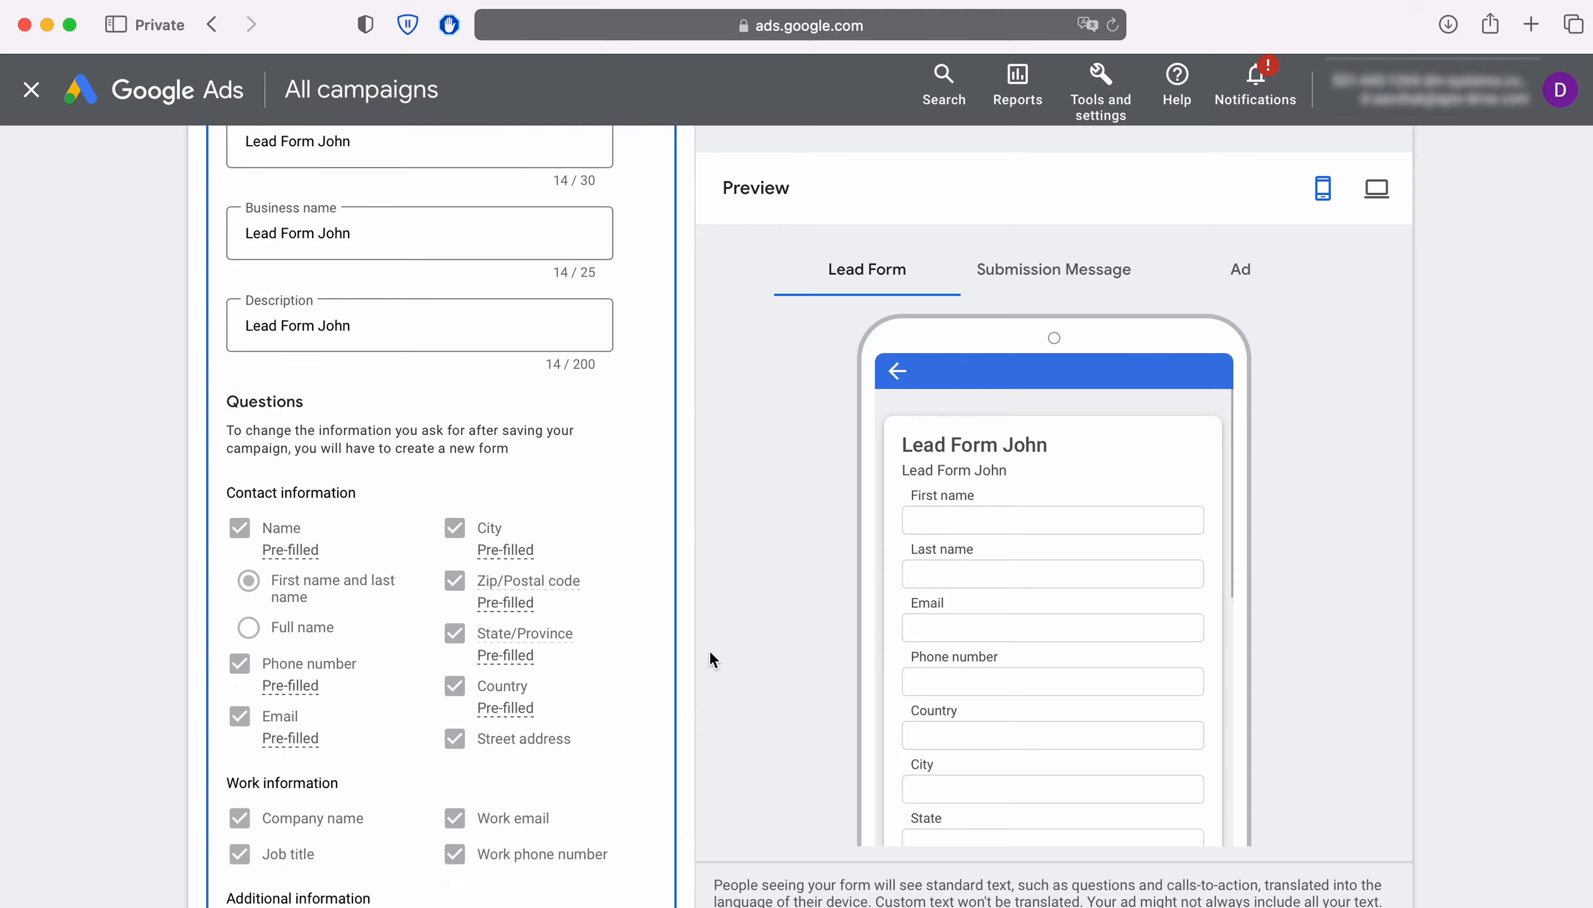
scroll(711, 652, down, 15)
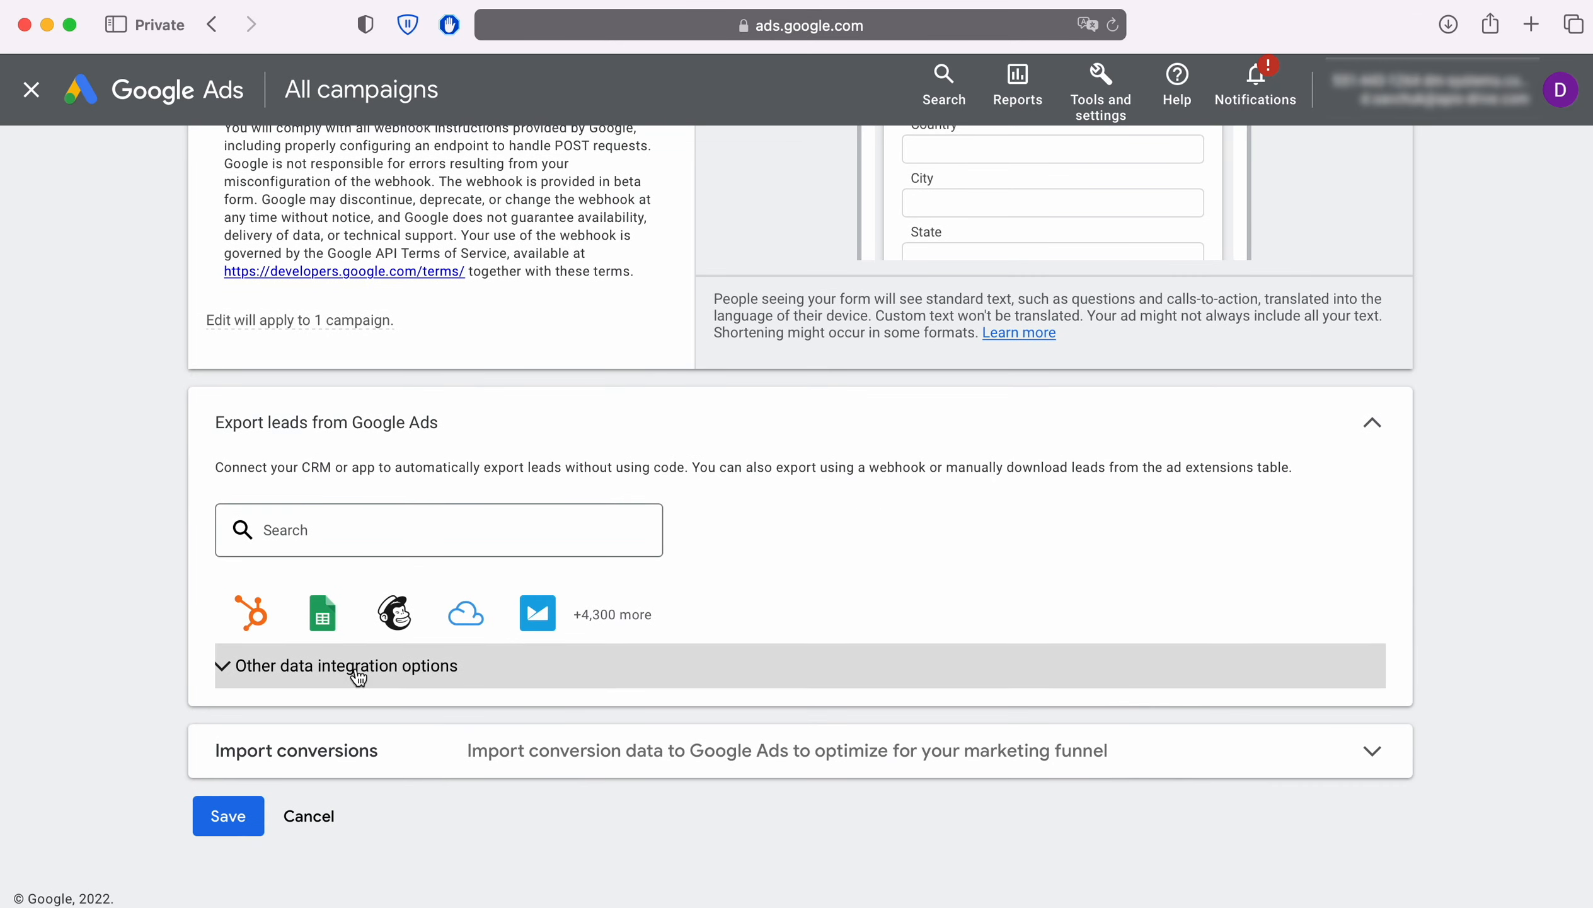
click(356, 668)
scroll(356, 668, down, 6)
click(344, 511)
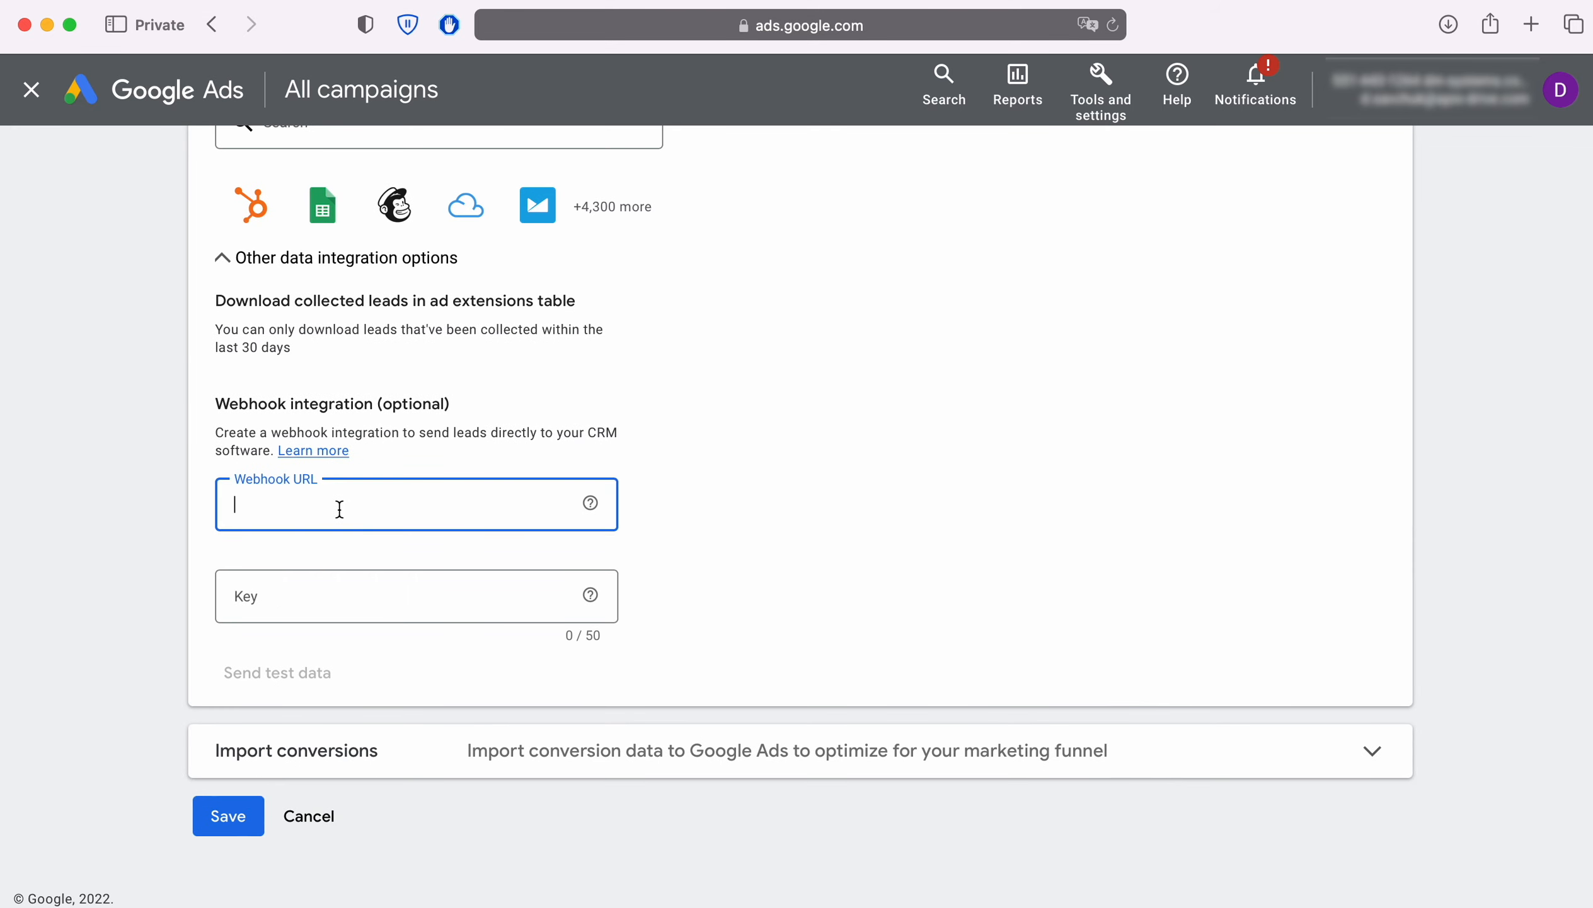
right_click(340, 508)
click(373, 570)
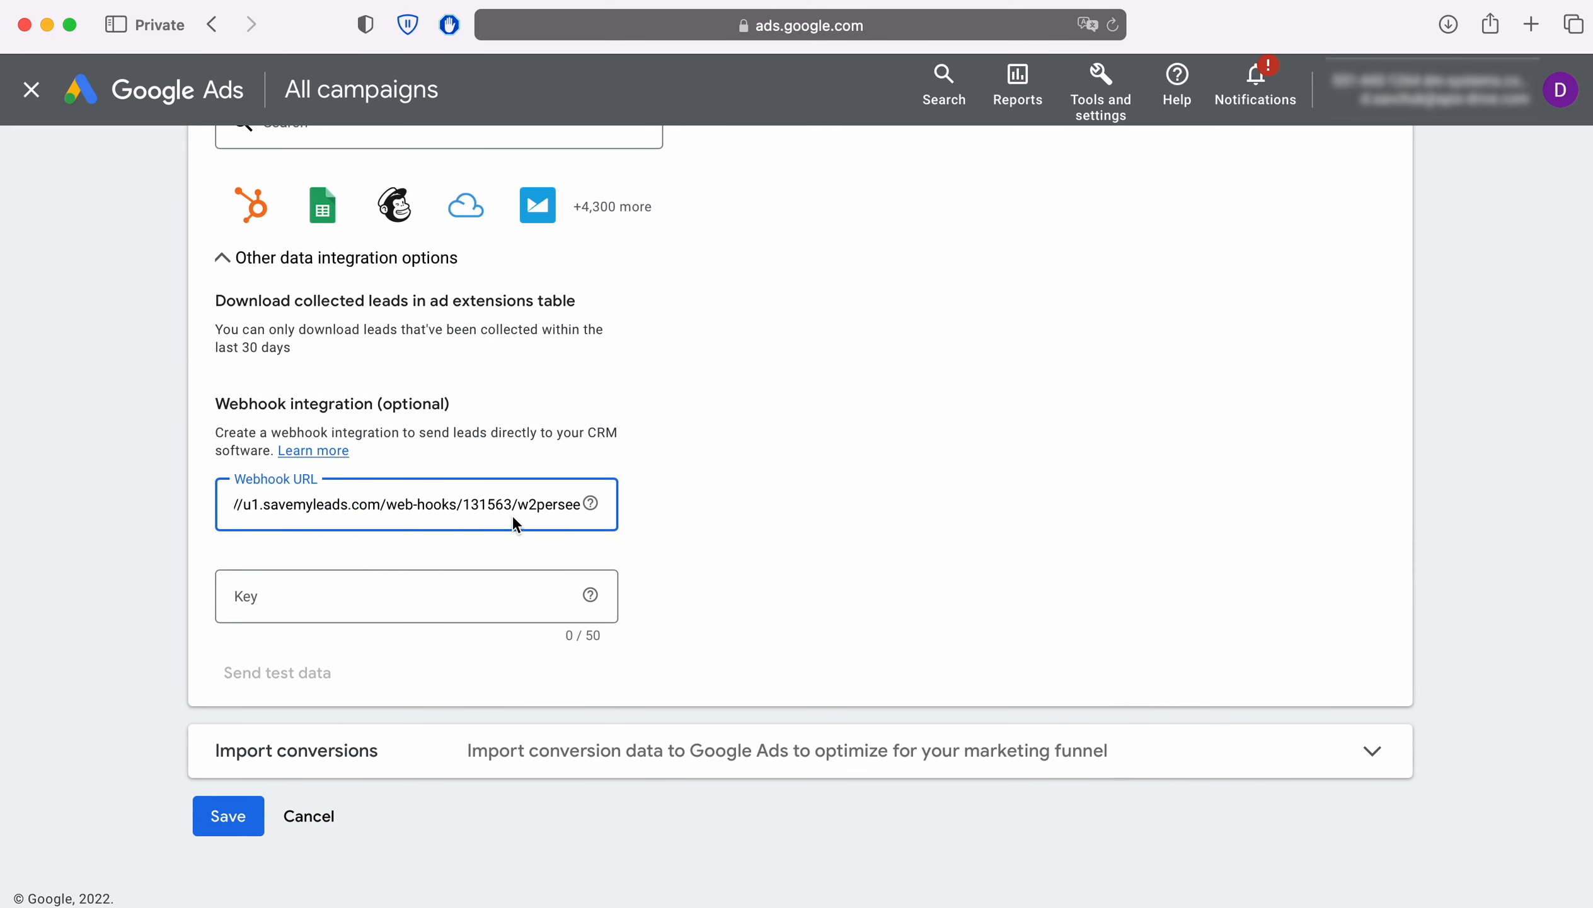
Copy the last segment of the webhook URL and paste it as the webhook integration's key.
drag(517, 505, 580, 505)
right_click(557, 506)
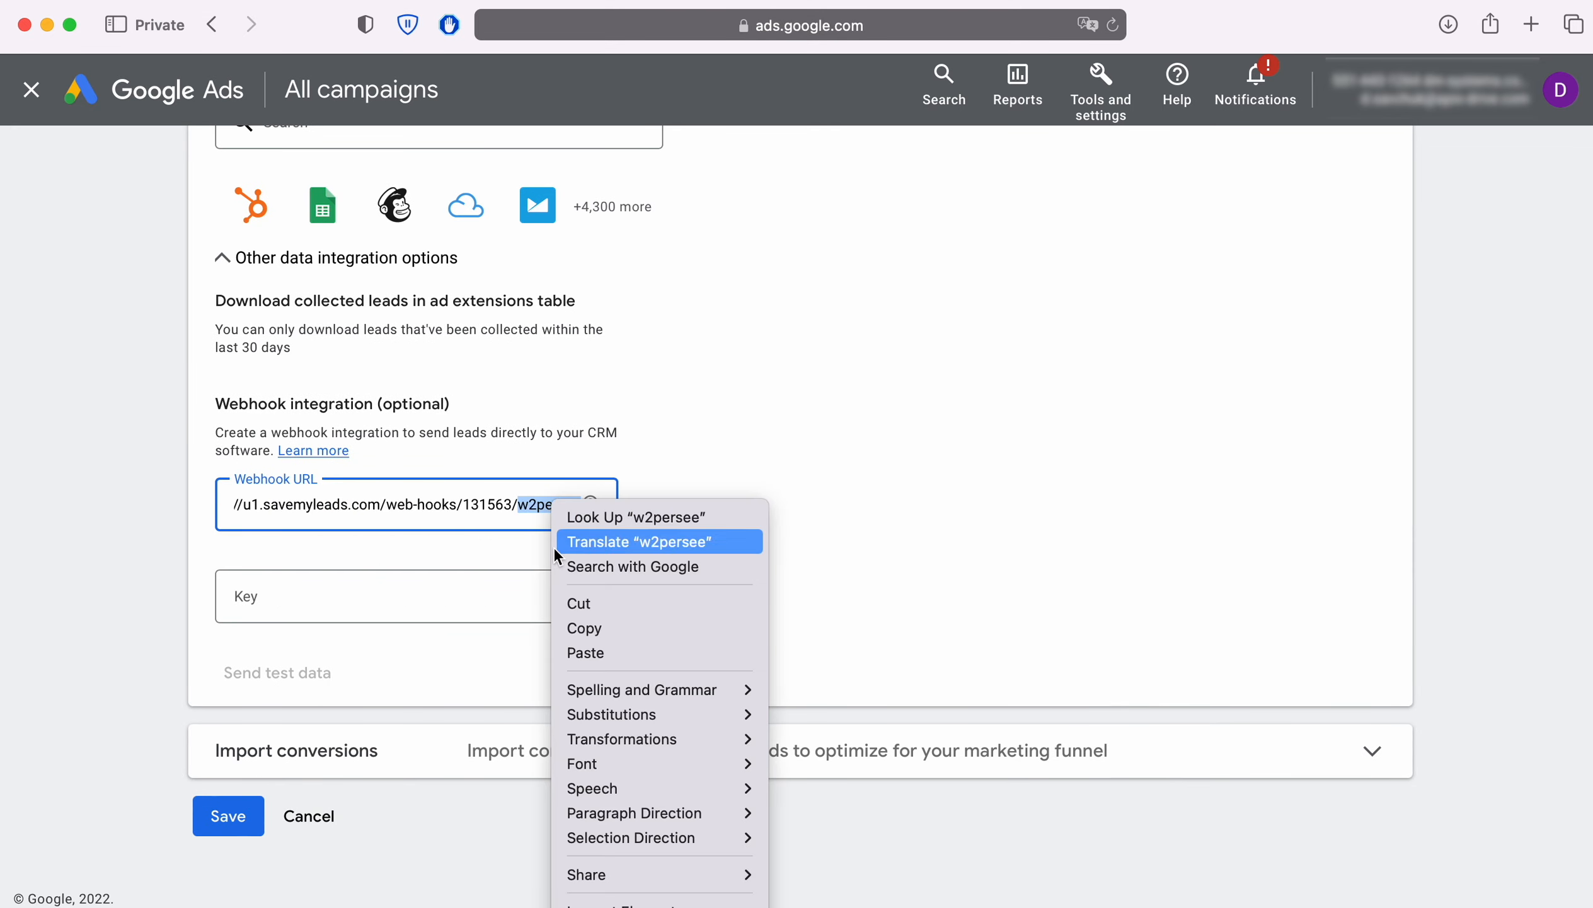
click(588, 626)
click(253, 596)
right_click(253, 596)
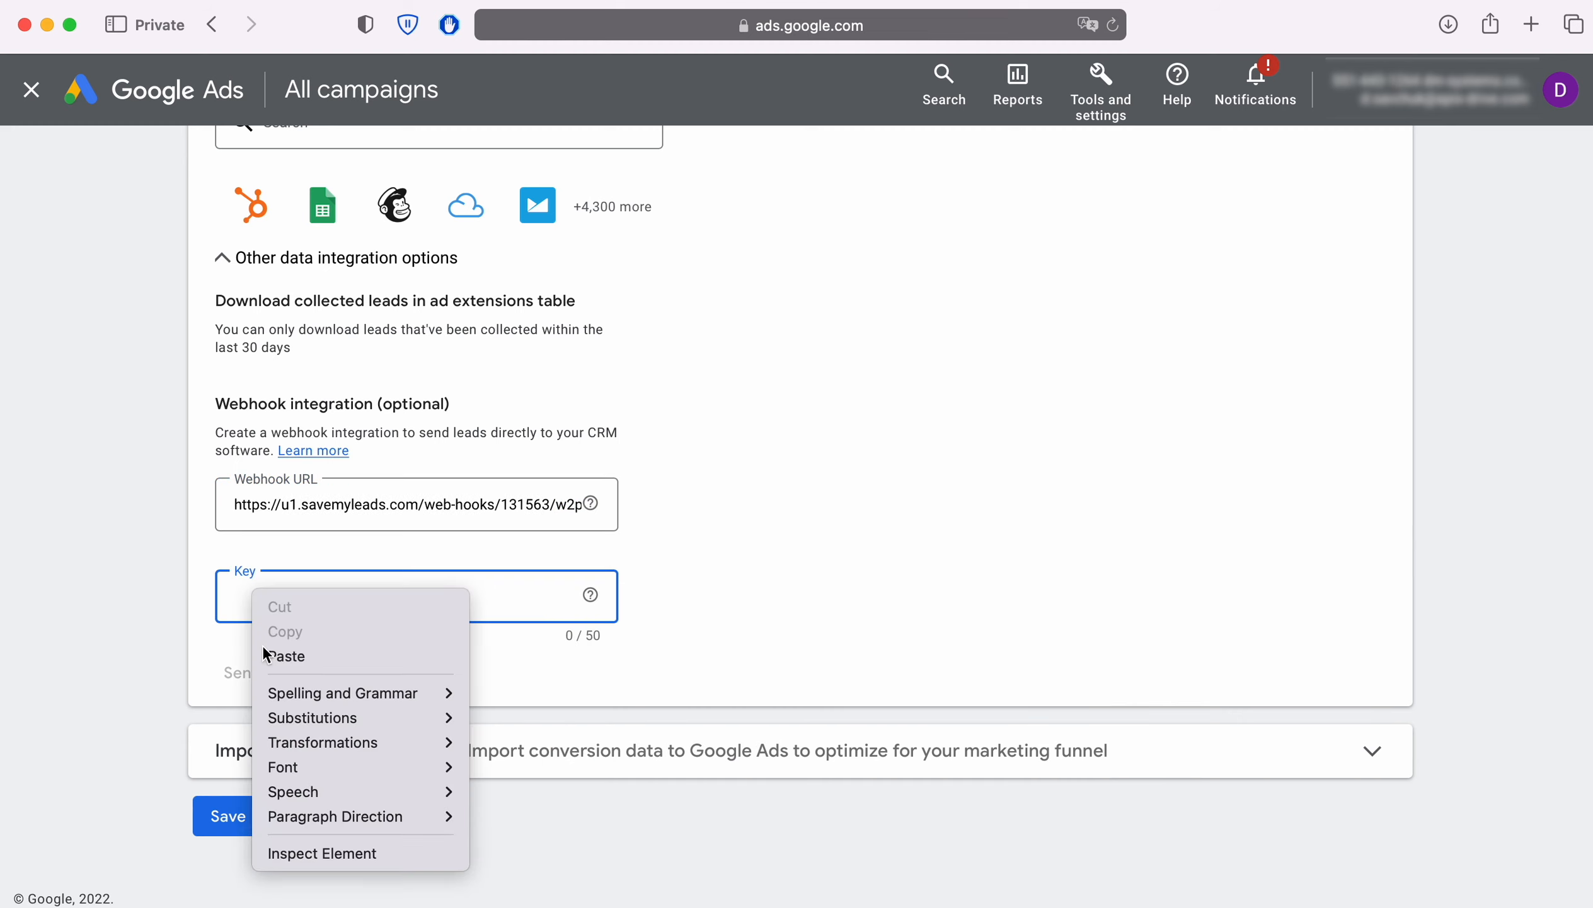
click(269, 655)
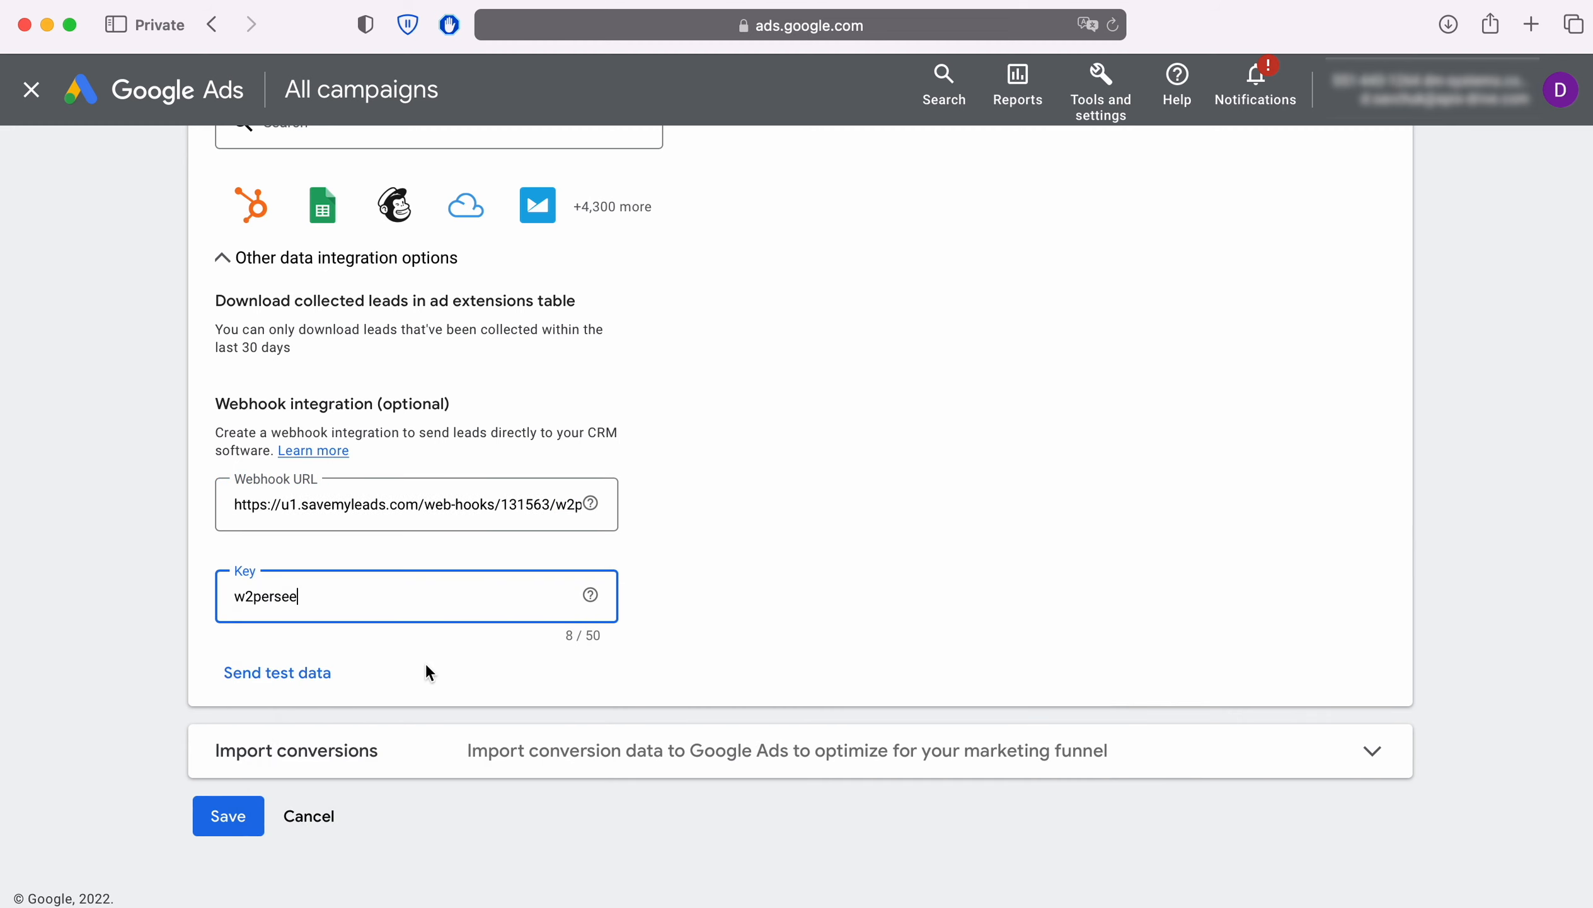
Send test data through the webhook integration and save the lead form.
click(275, 671)
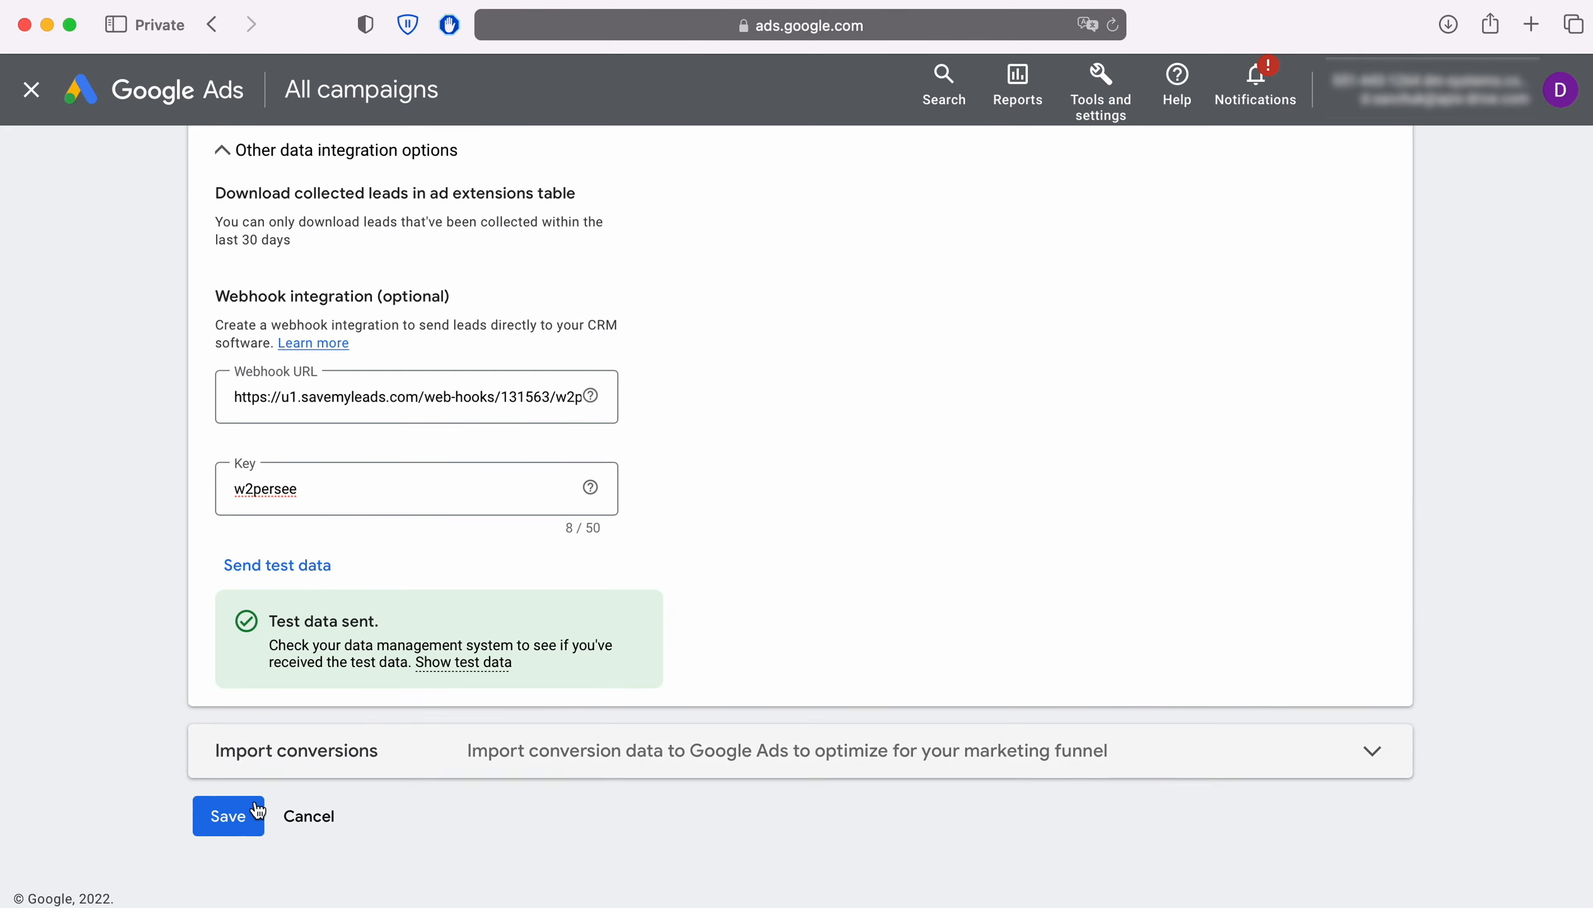
click(229, 817)
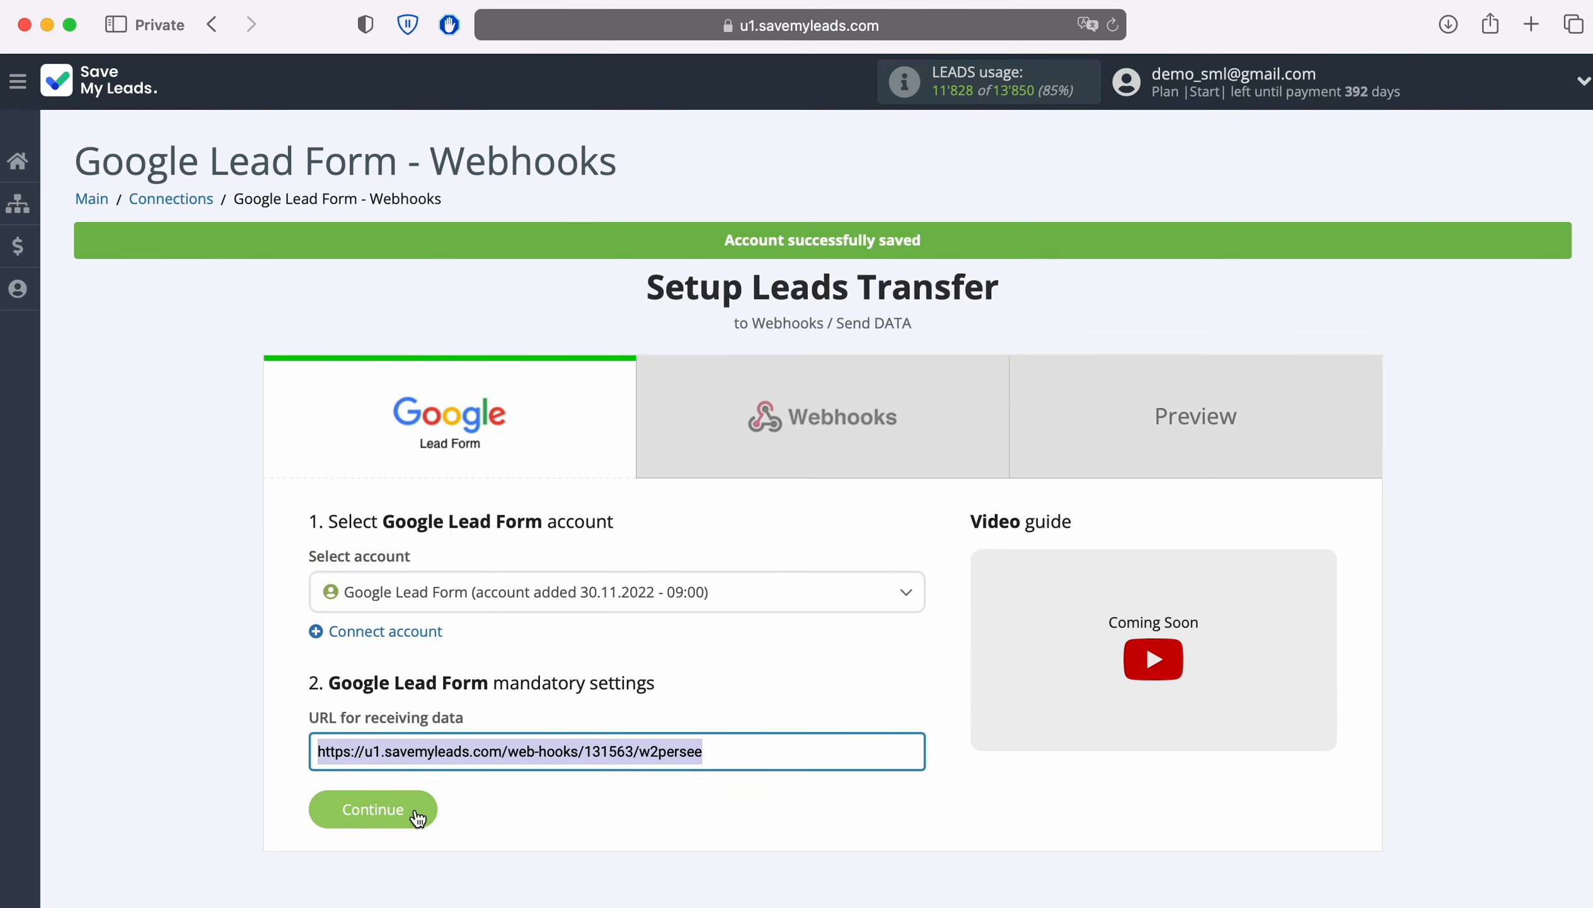
Back in SaveMyLeads, continue to the Webhooks stage and start connecting a Webhooks account.
click(417, 816)
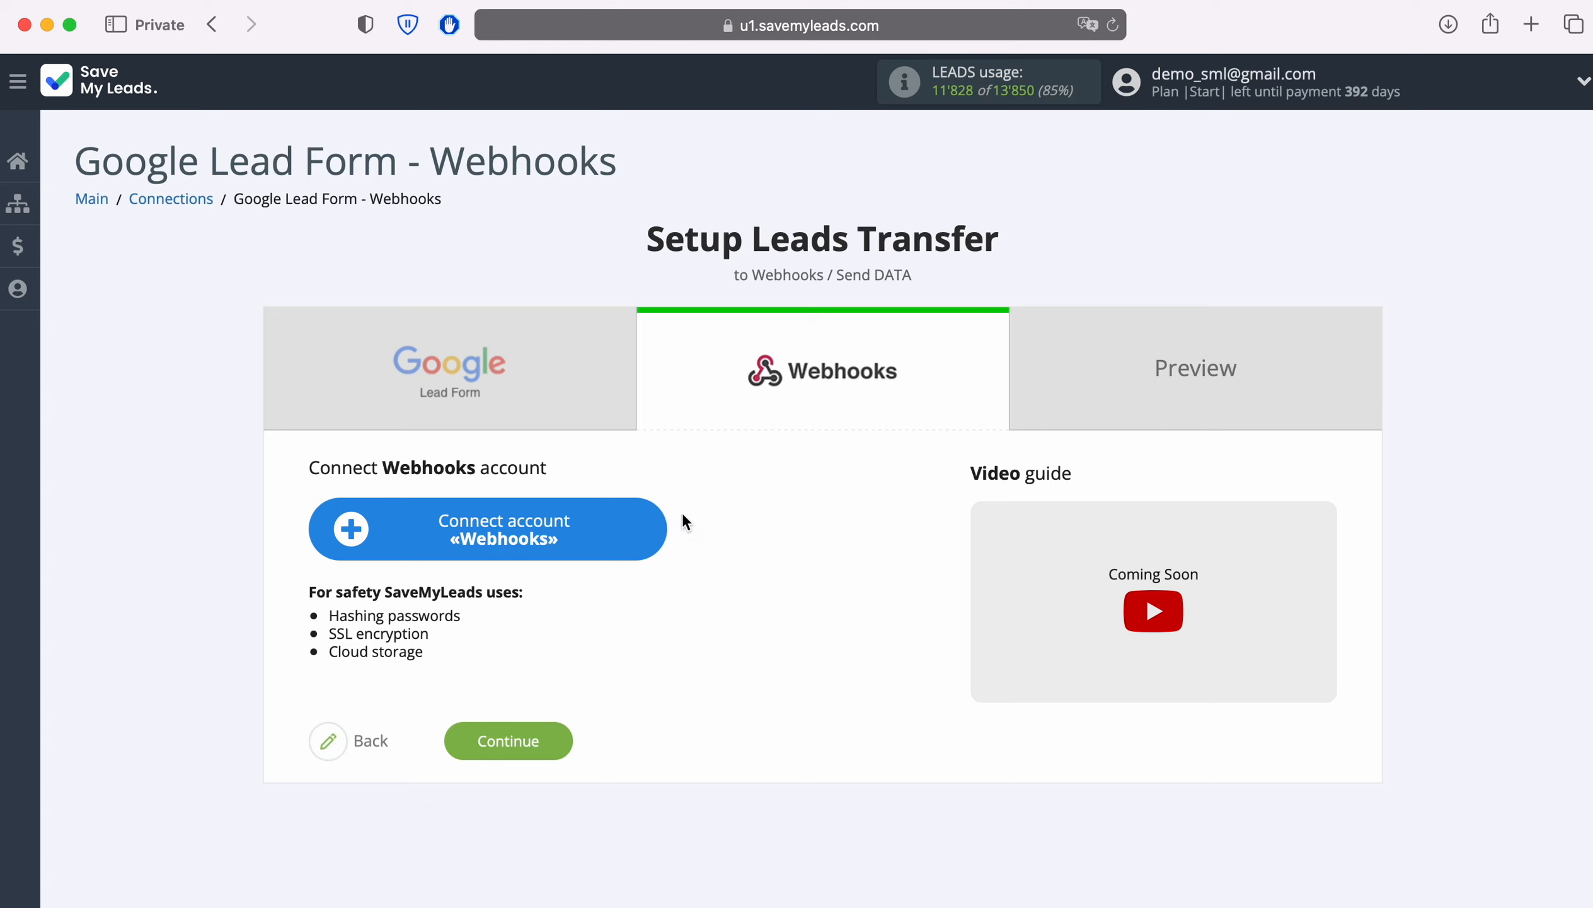
click(656, 529)
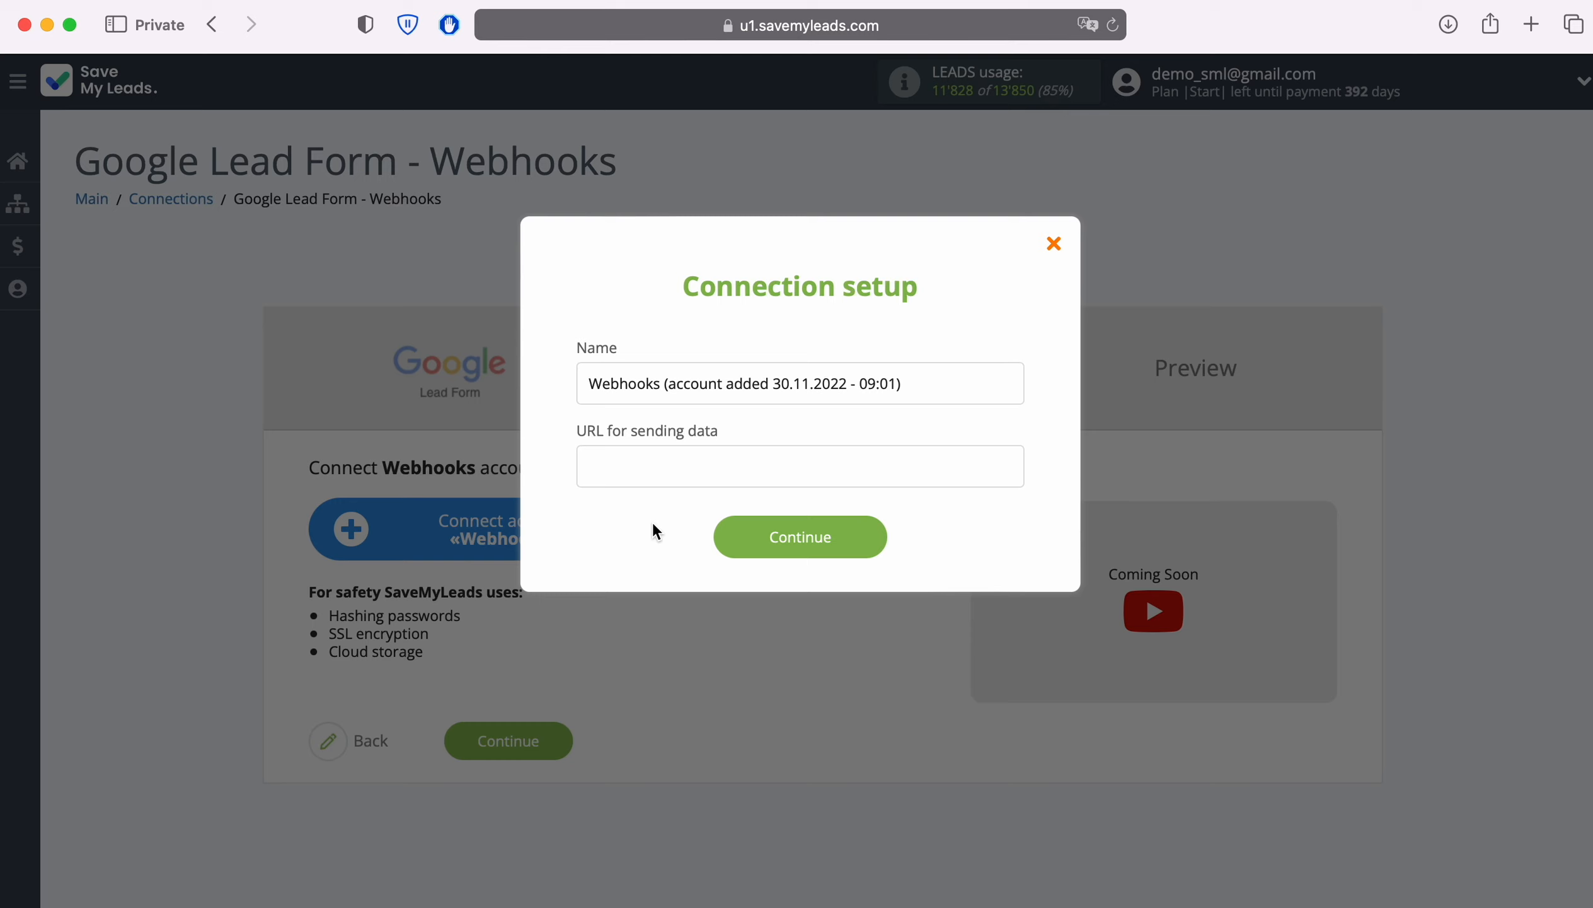
Switch to Corezoid, create a process named SaveMyLeads, and copy its Start node's webhook via JSON.
key(ctrl+Tab)
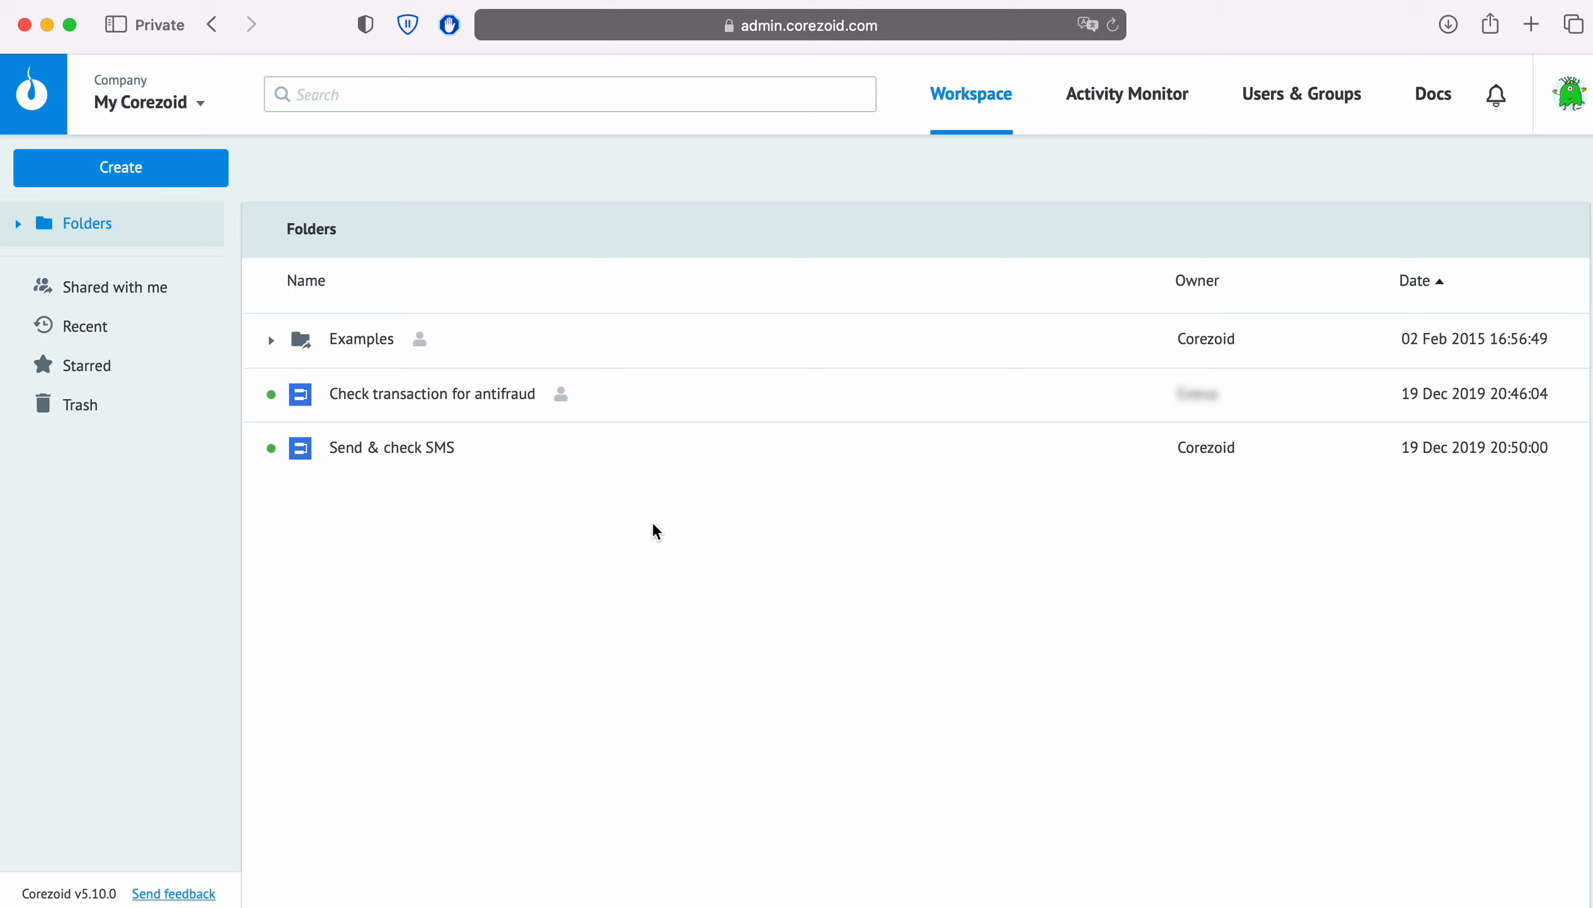
click(130, 169)
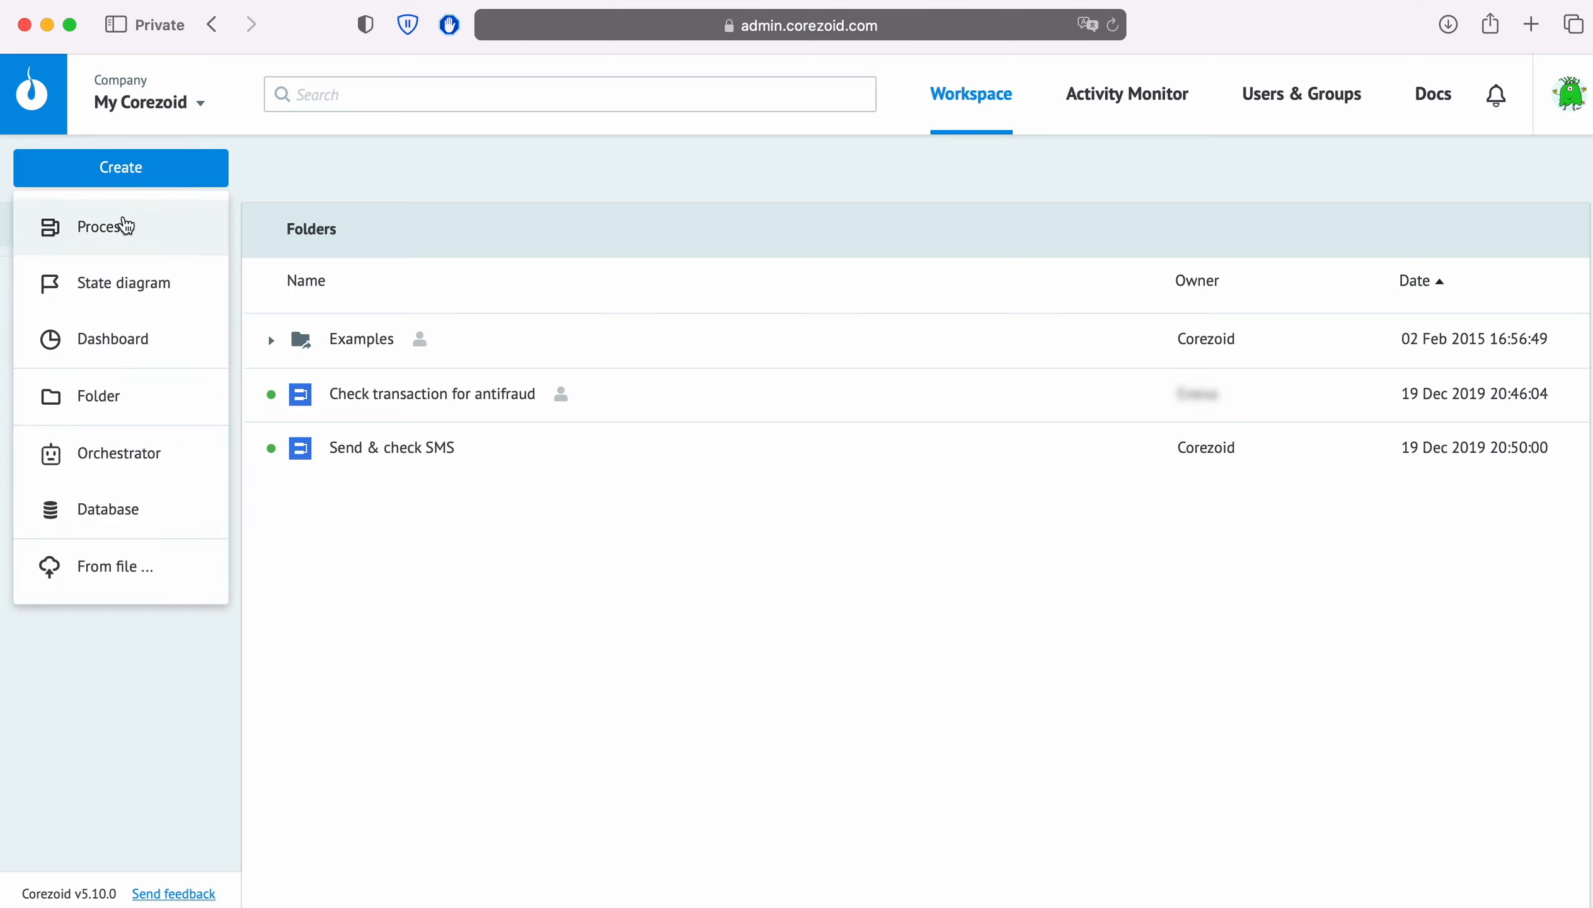
click(127, 226)
text(SaveMyLeads)
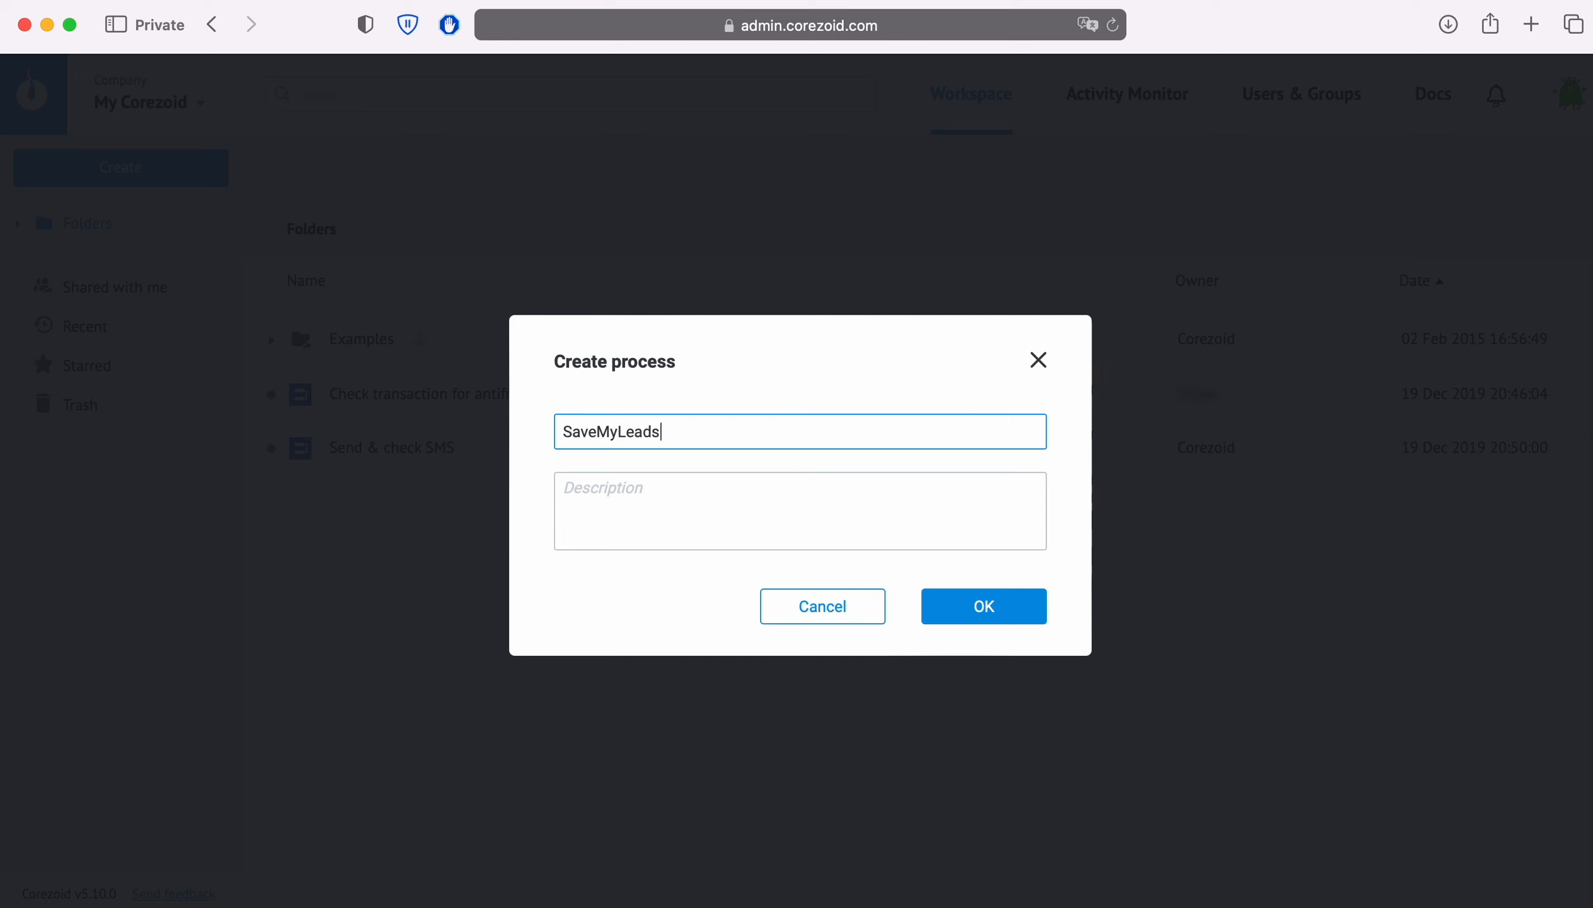
click(945, 608)
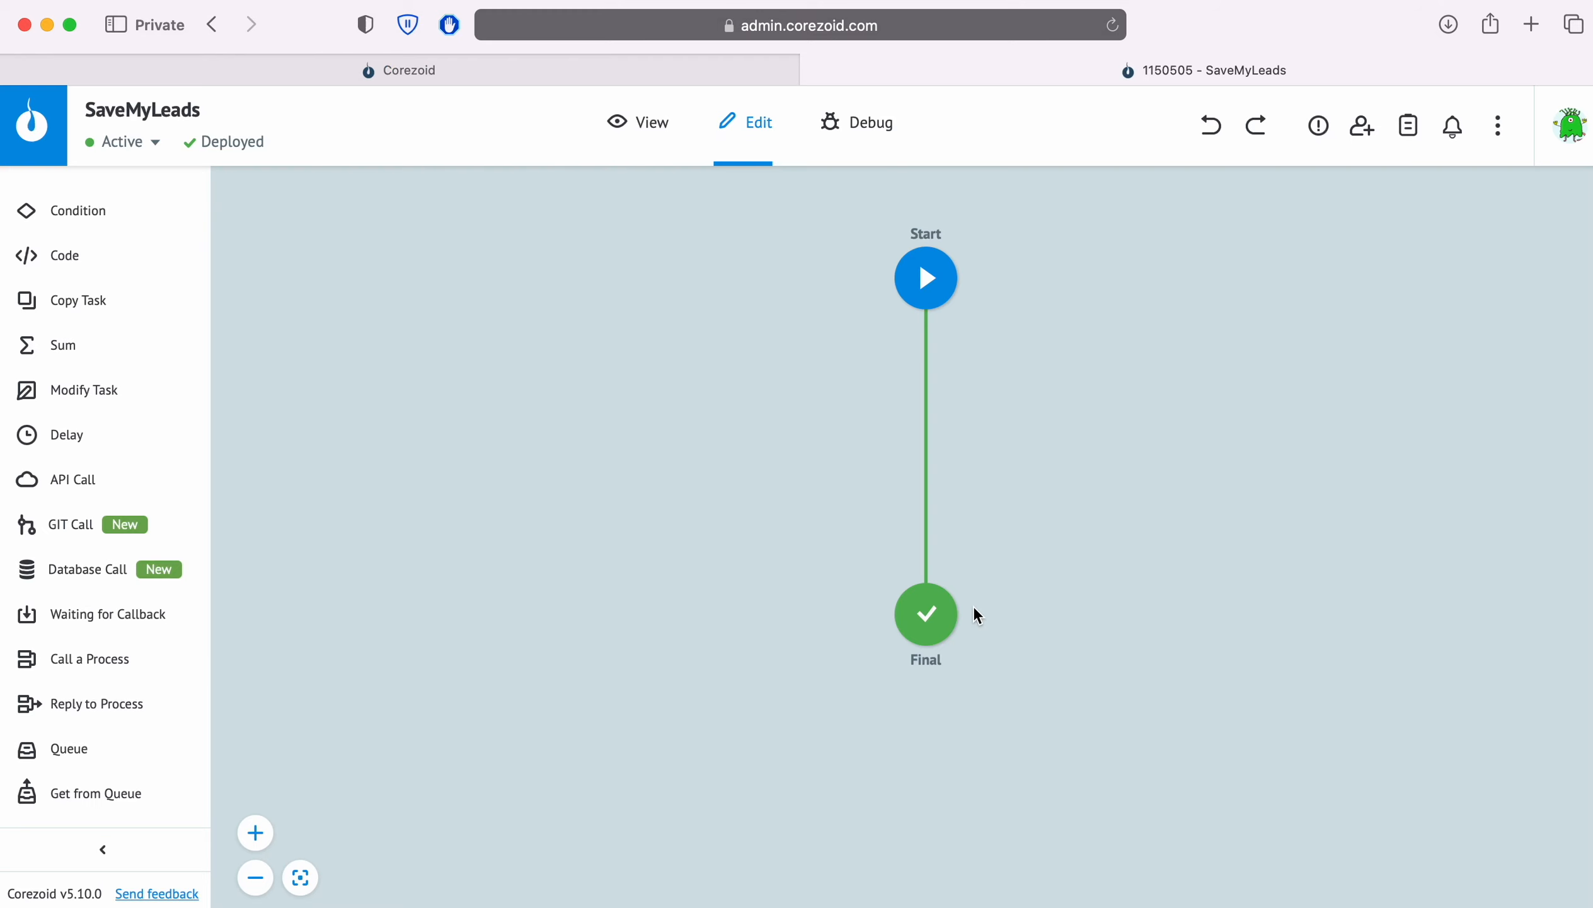
click(927, 278)
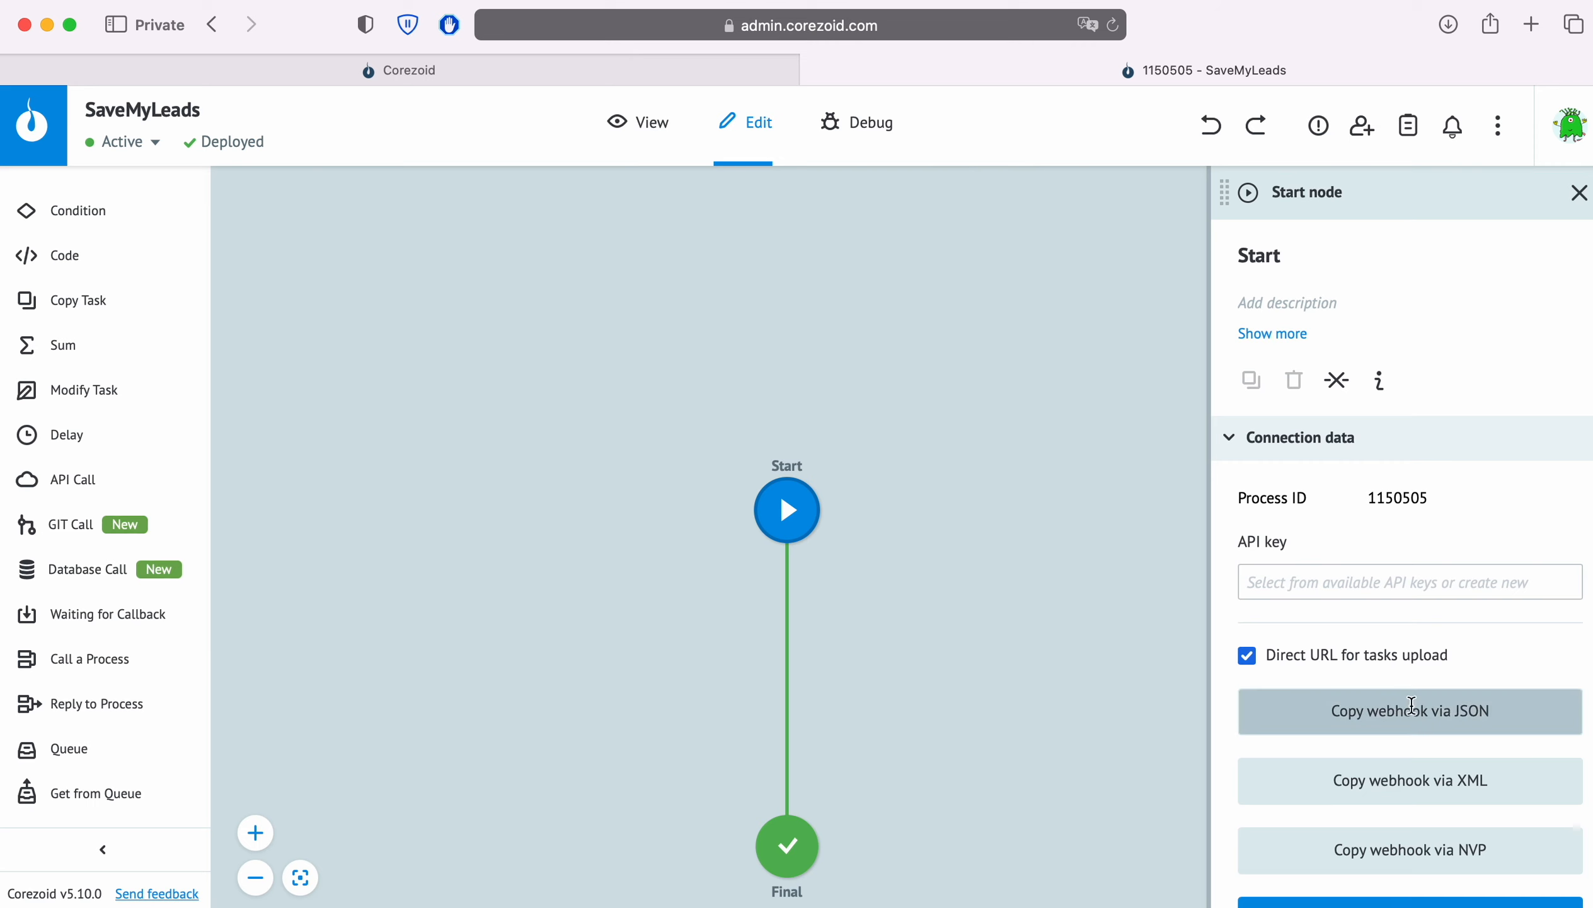
click(1413, 711)
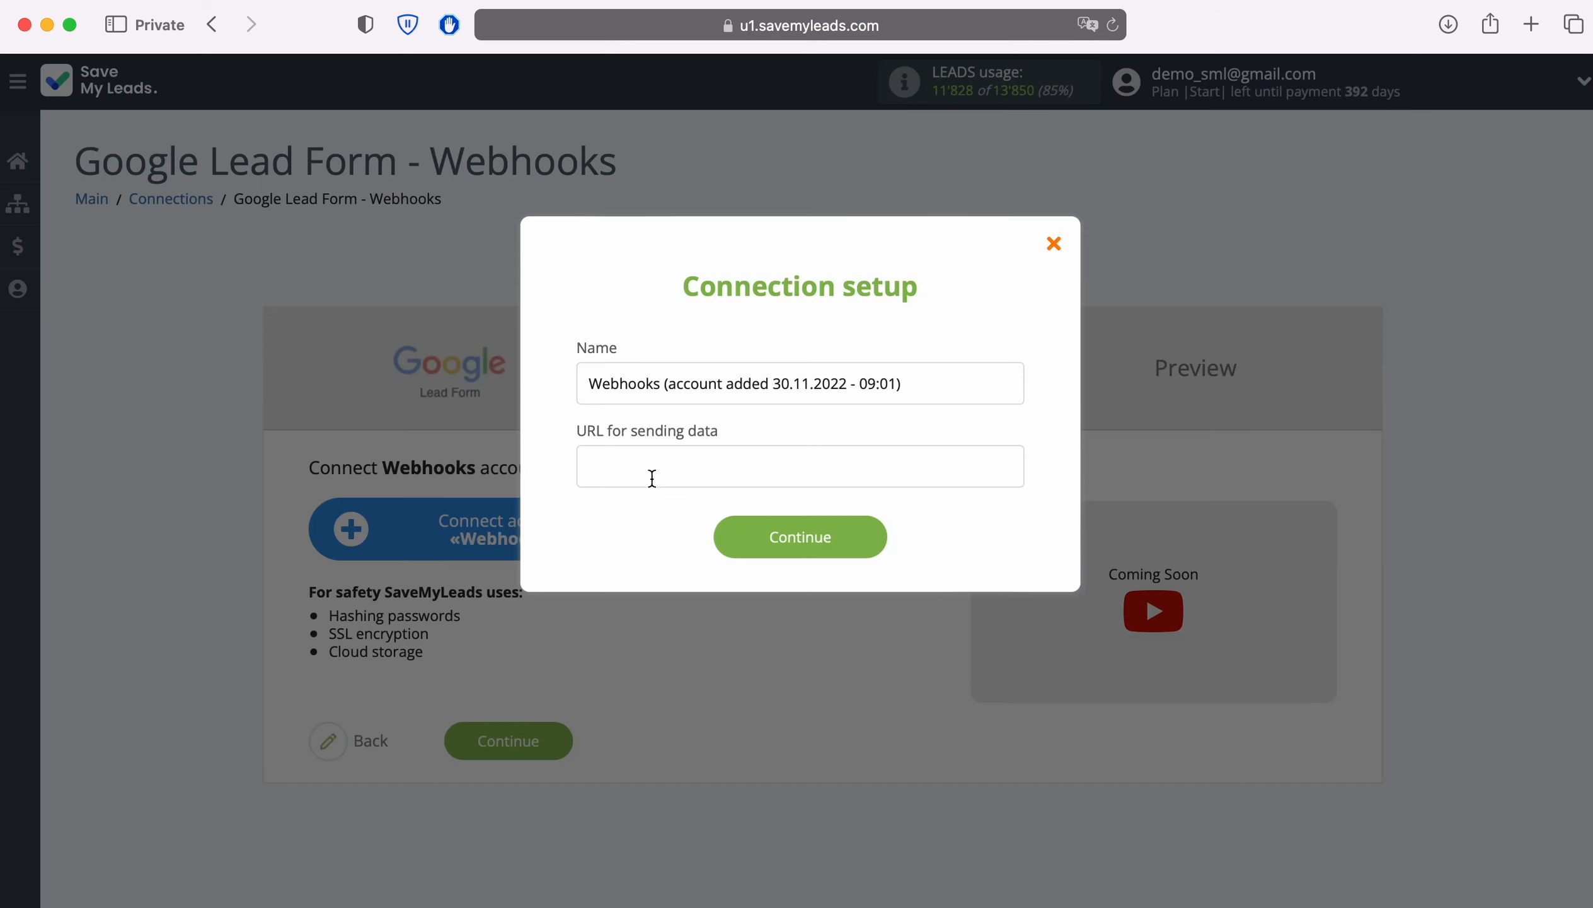
Connect the Webhooks account using the copied Corezoid webhook URL for sending data, and select that account for the transfer.
right_click(649, 473)
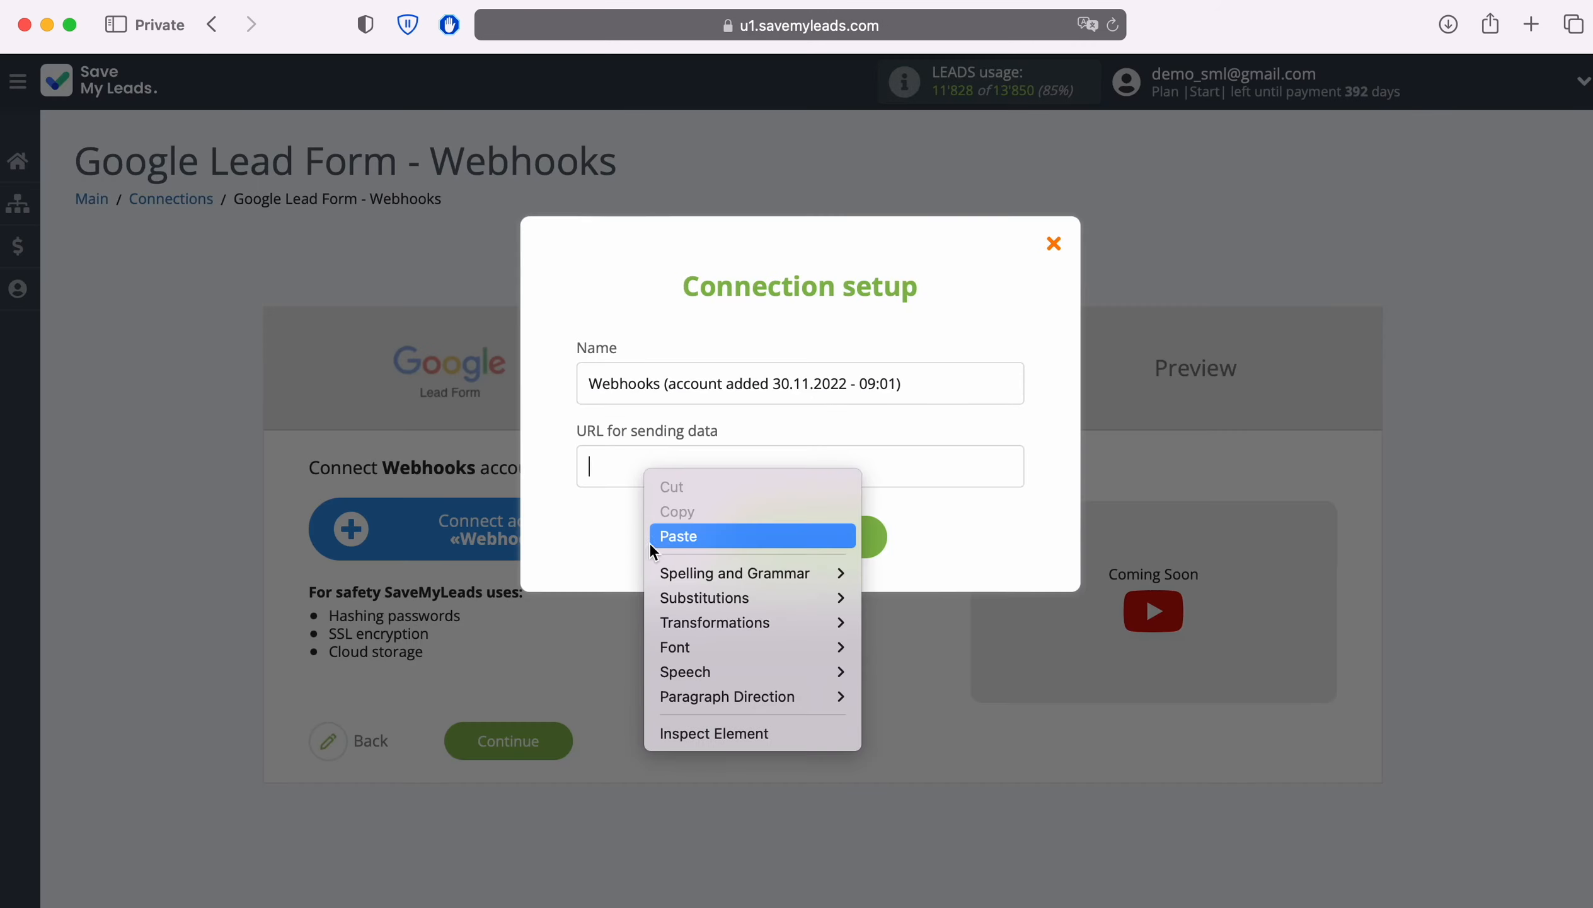
click(670, 537)
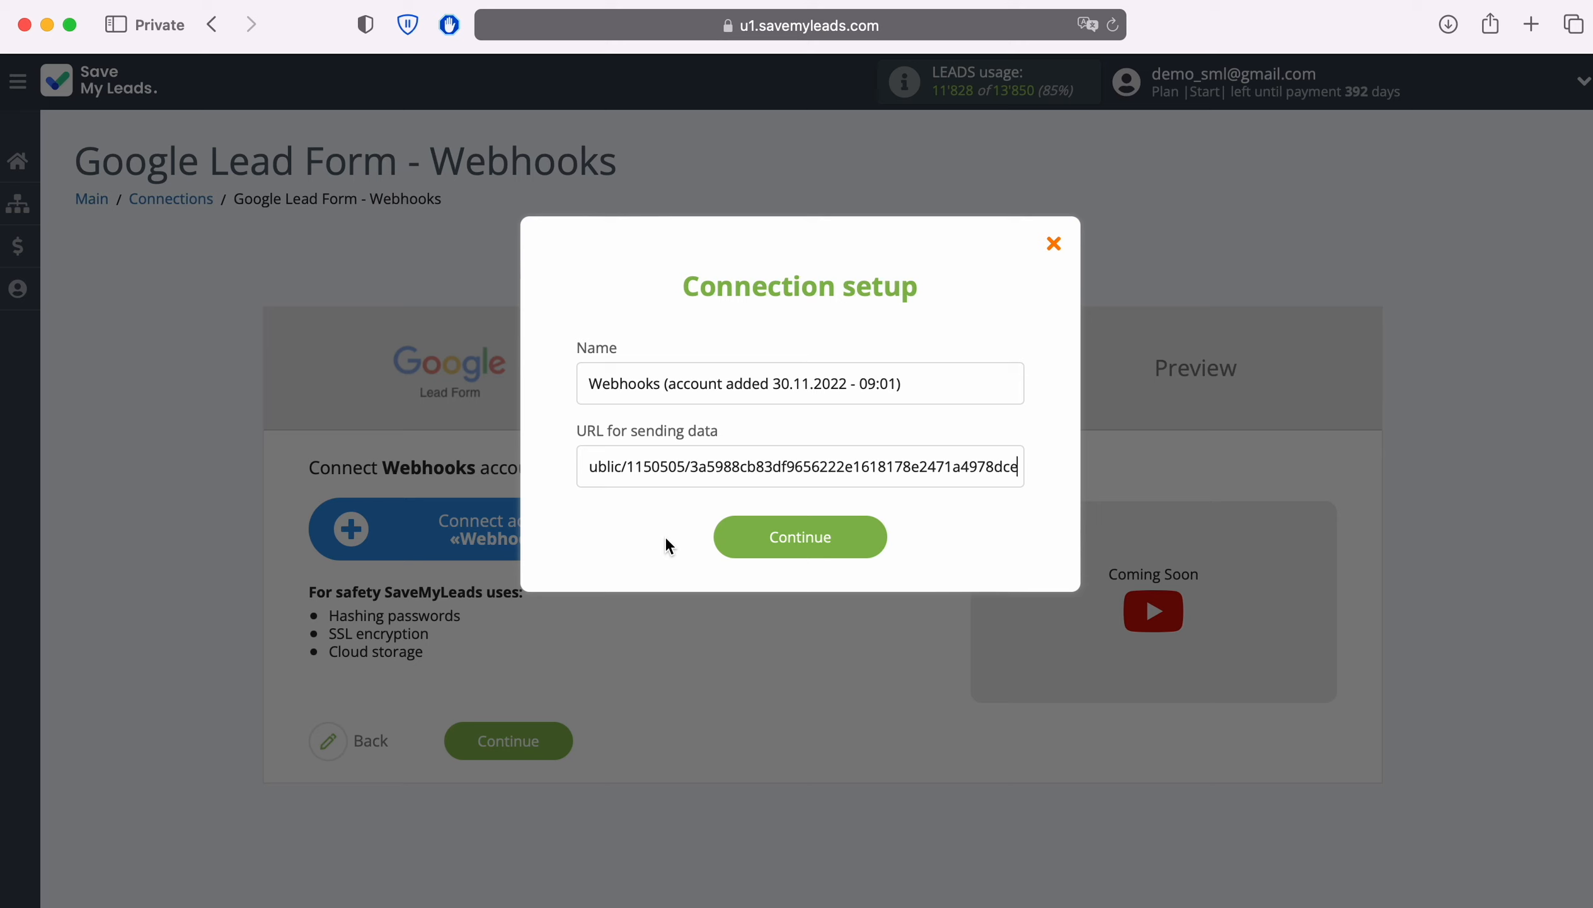
click(665, 538)
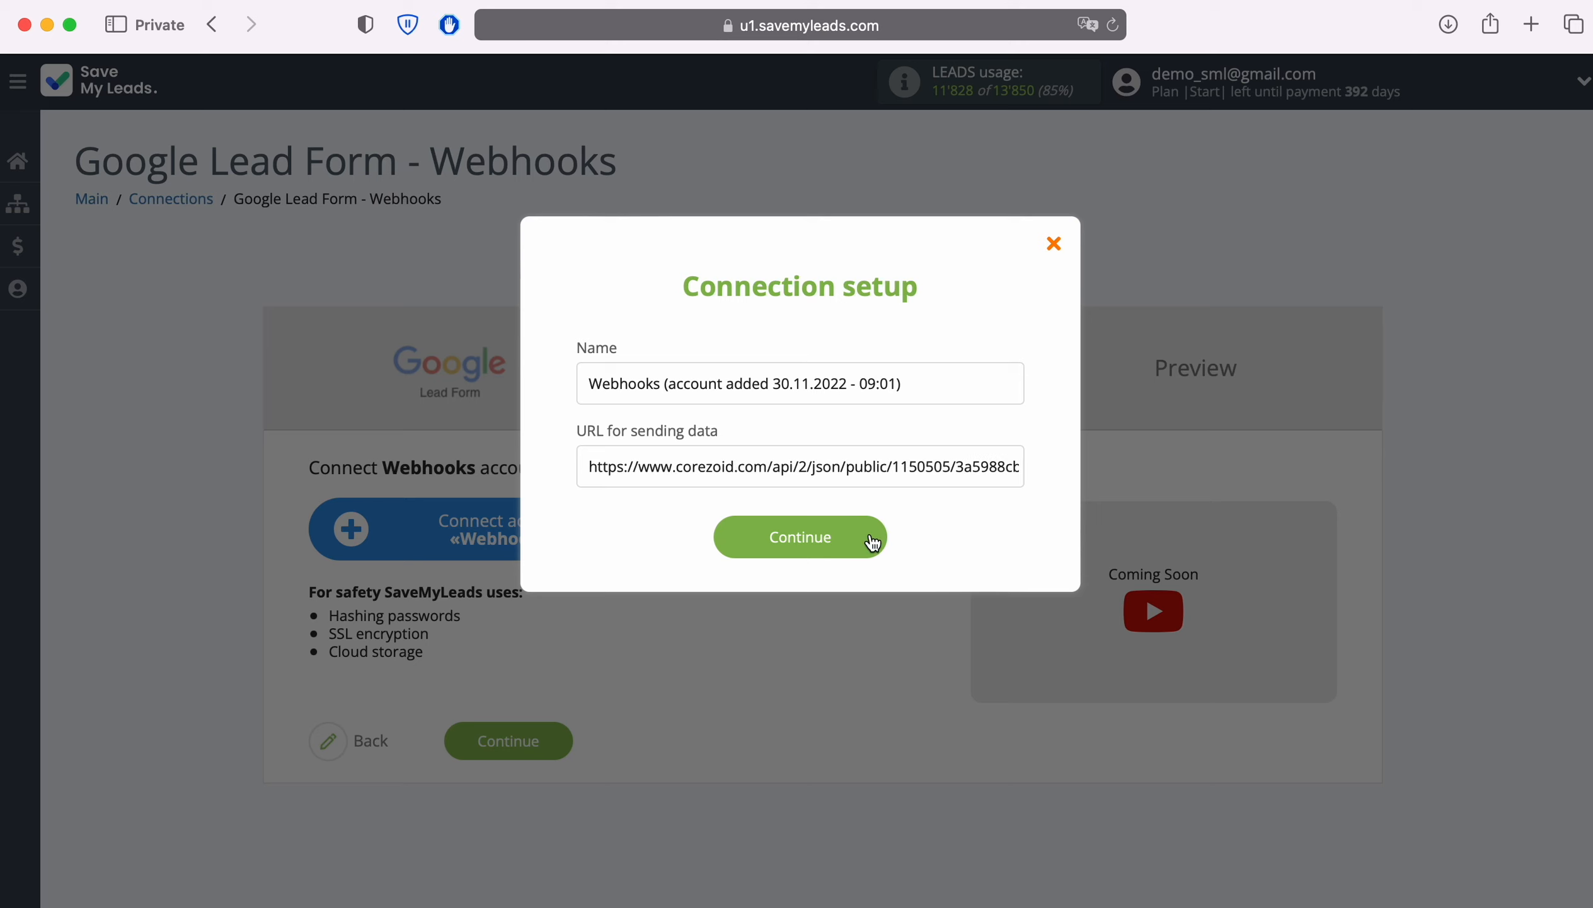
click(872, 542)
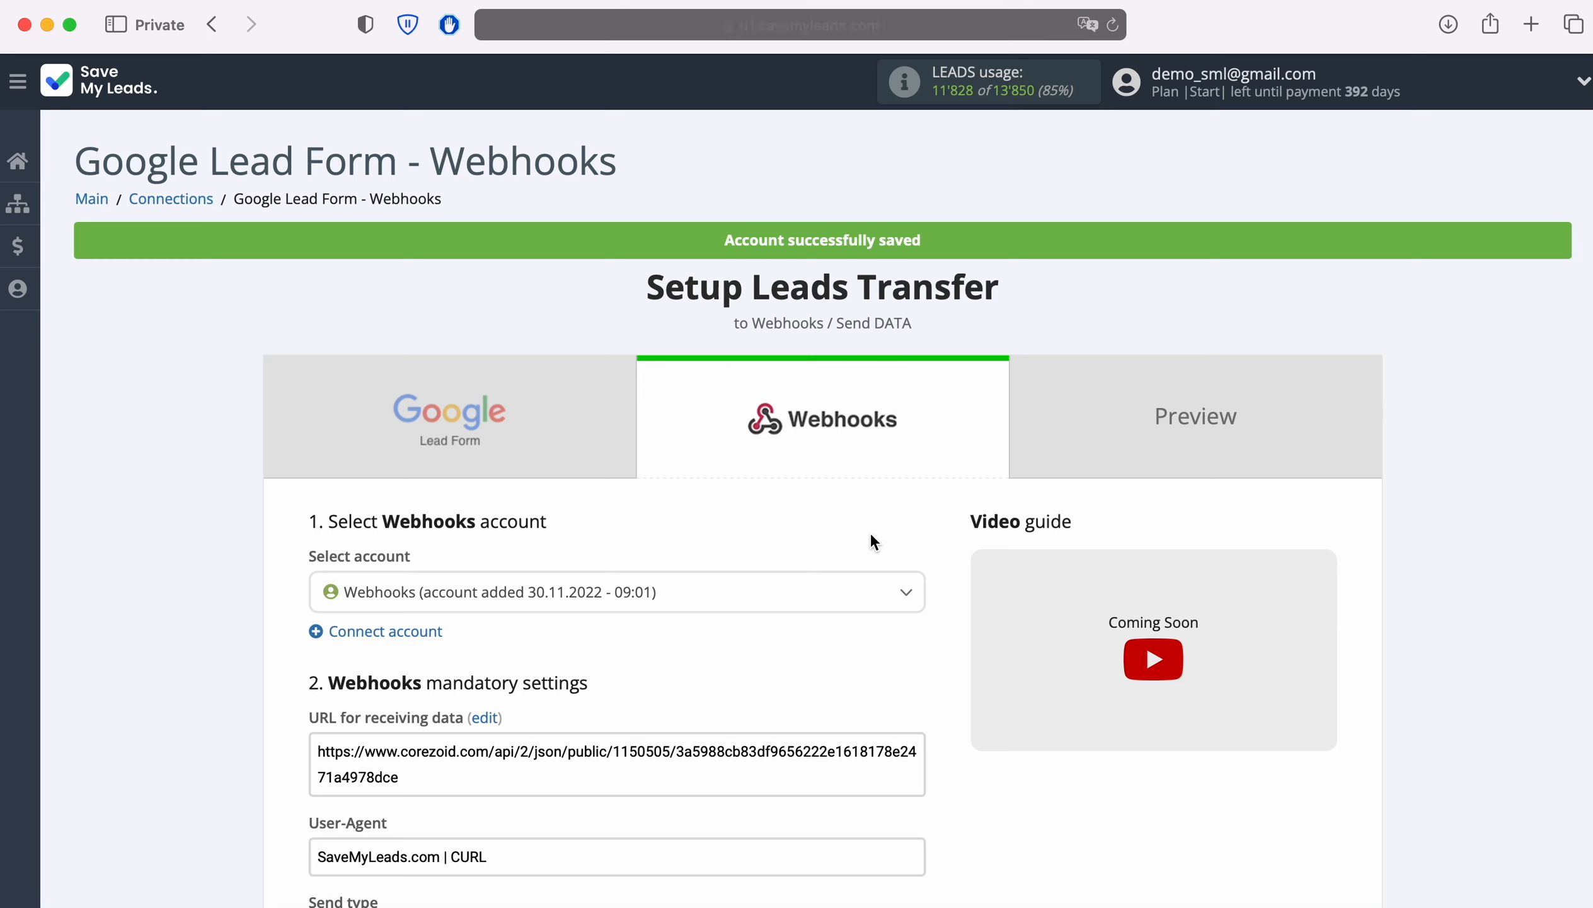
click(713, 601)
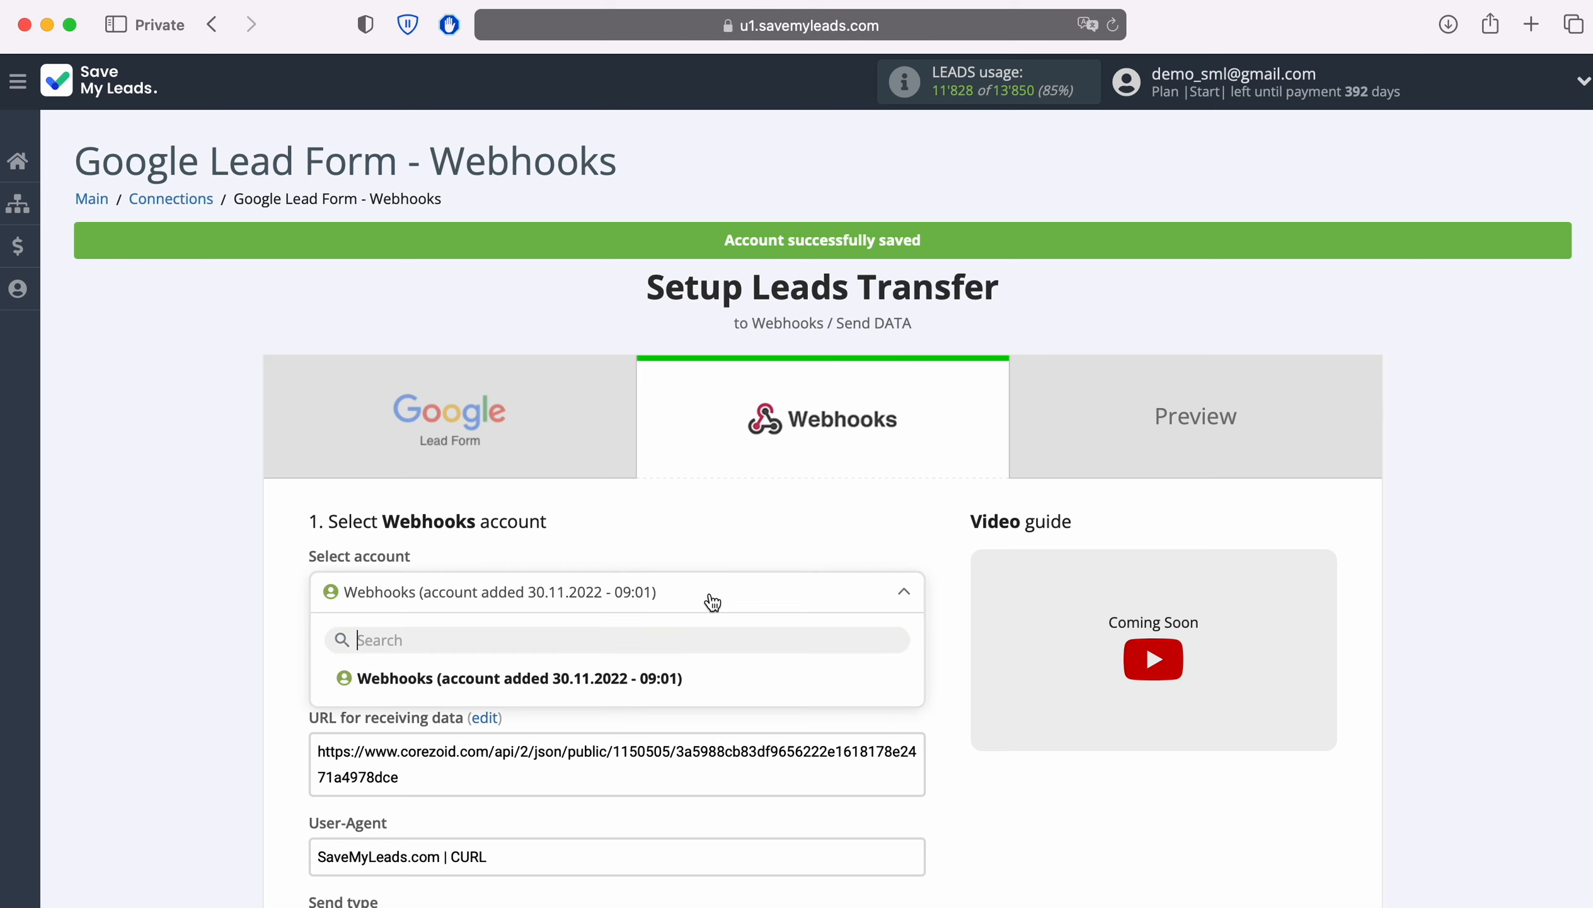
click(653, 675)
Rename the email option to name and replace its value with the Google Lead Form First Name variable.
scroll(755, 625, down, 6)
scroll(755, 624, down, 2)
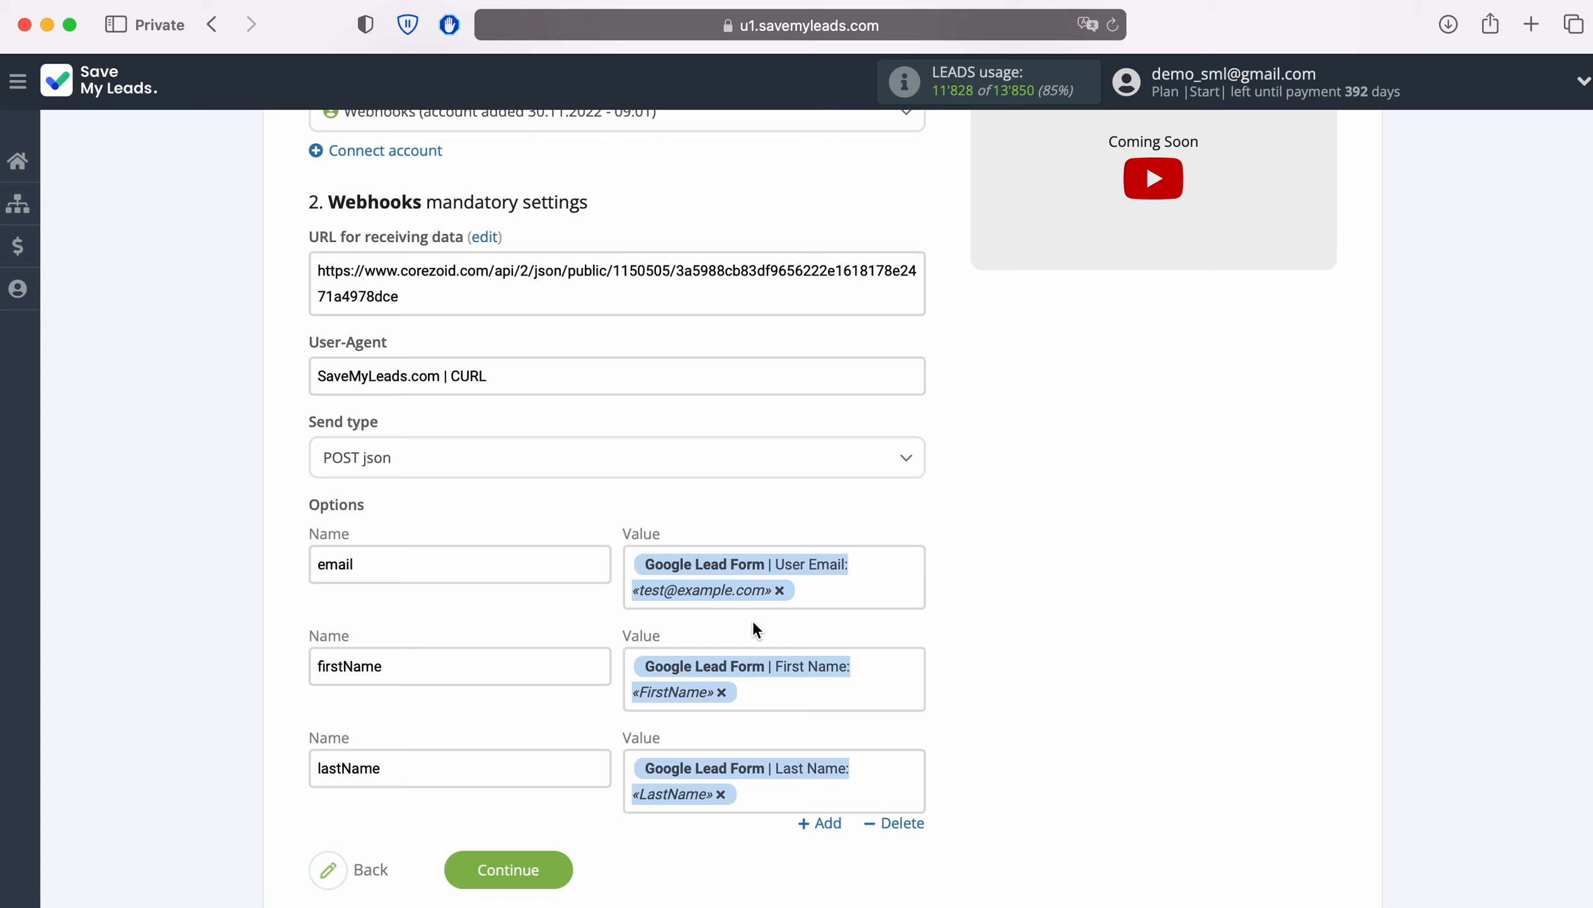
click(370, 576)
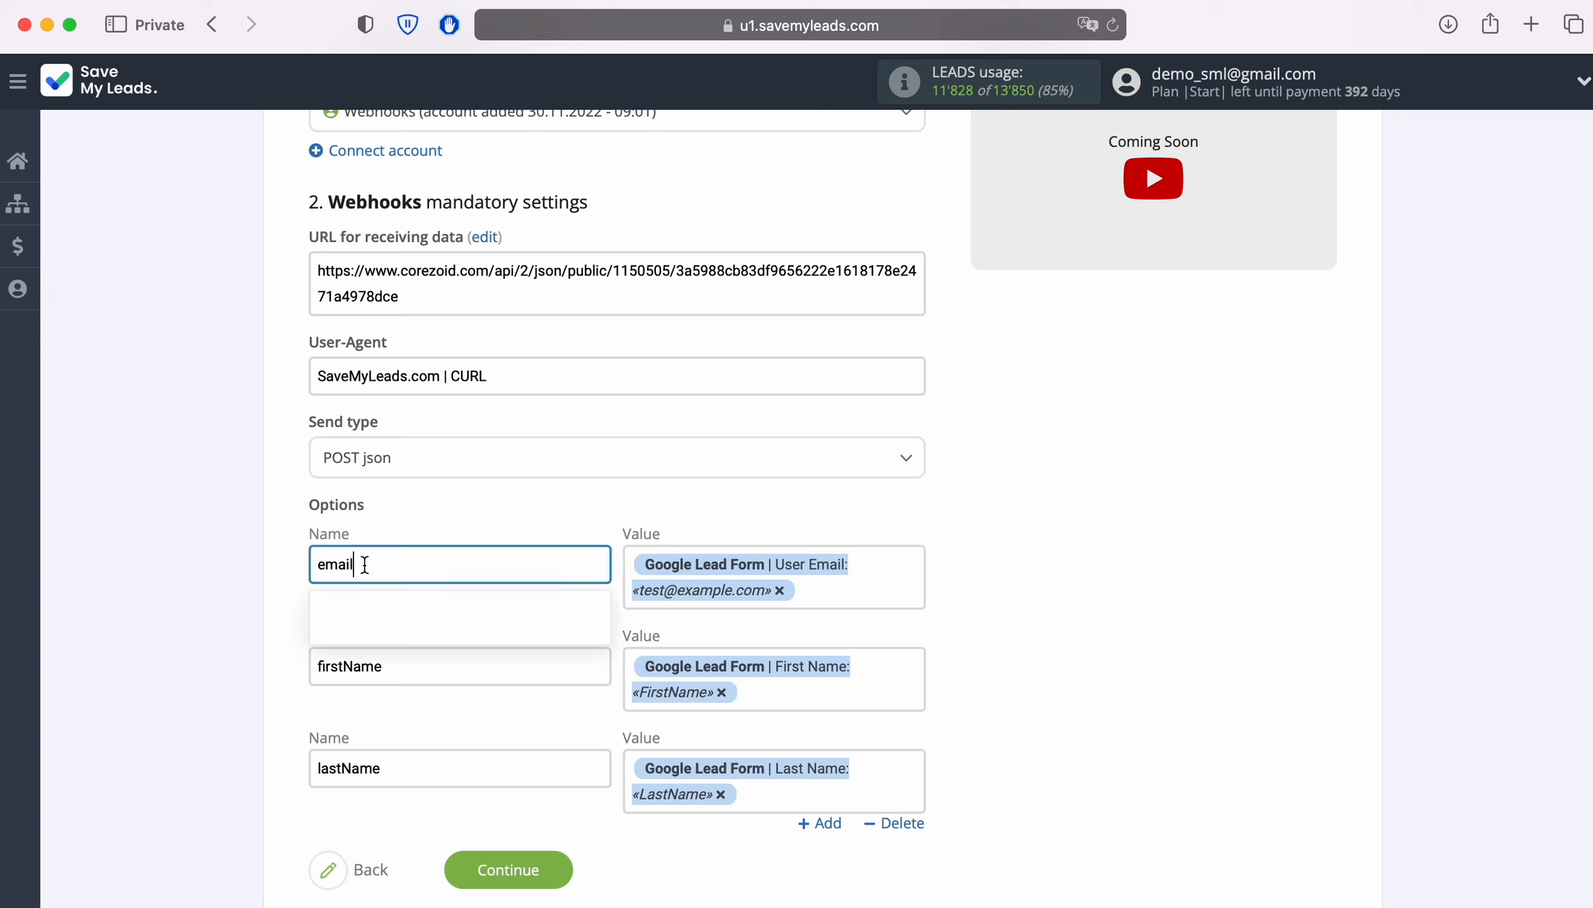
scroll(363, 562, down, 5)
drag(360, 222, 242, 223)
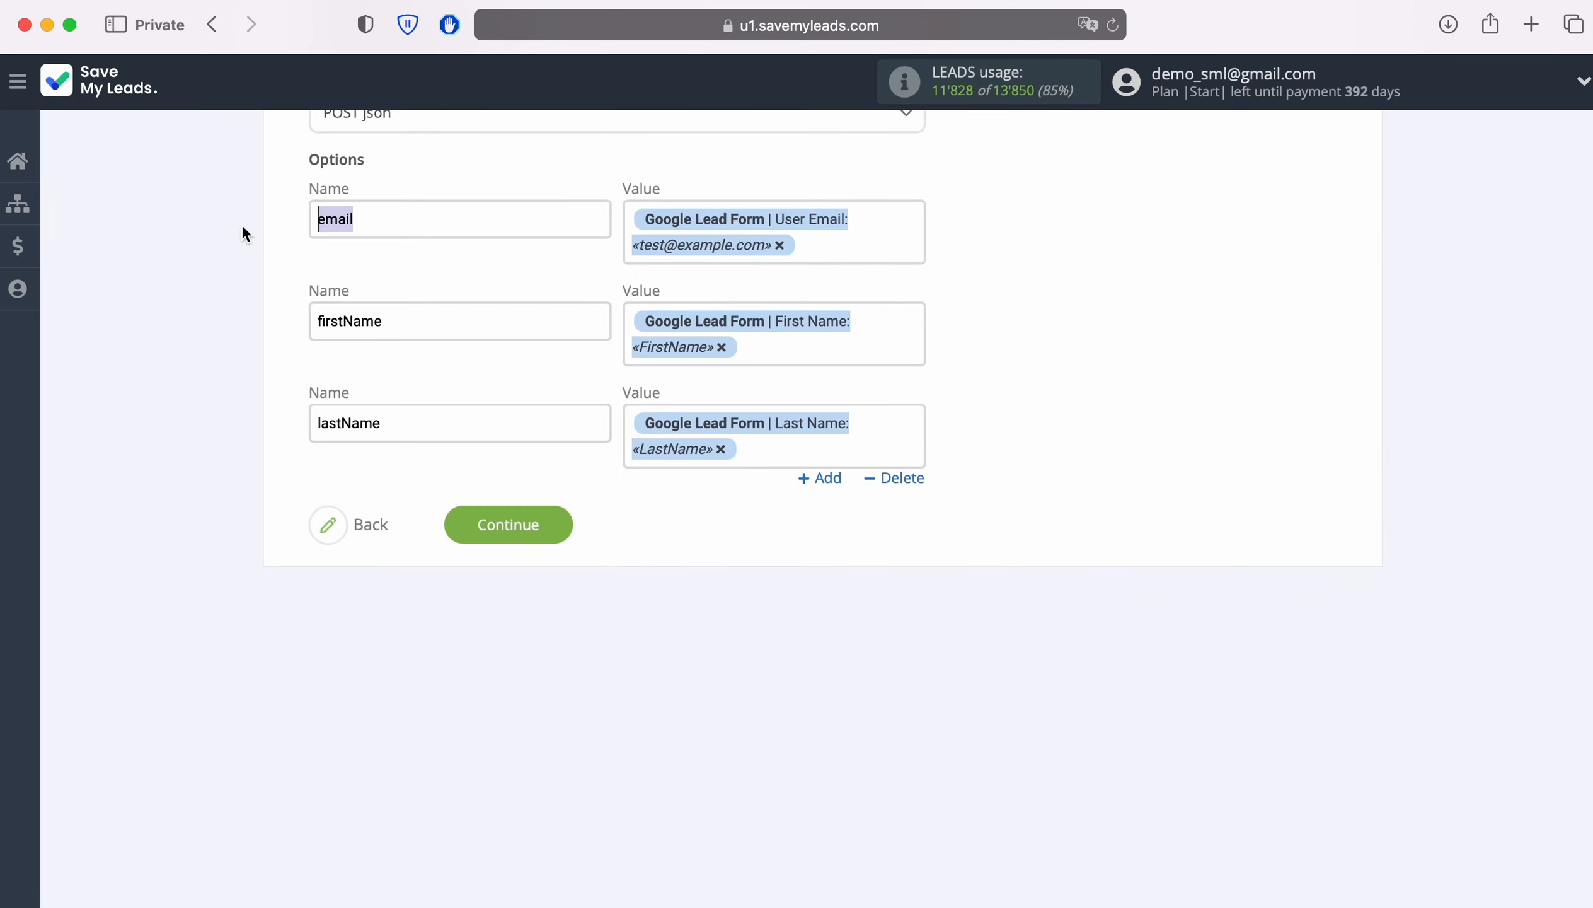
text(name)
click(779, 245)
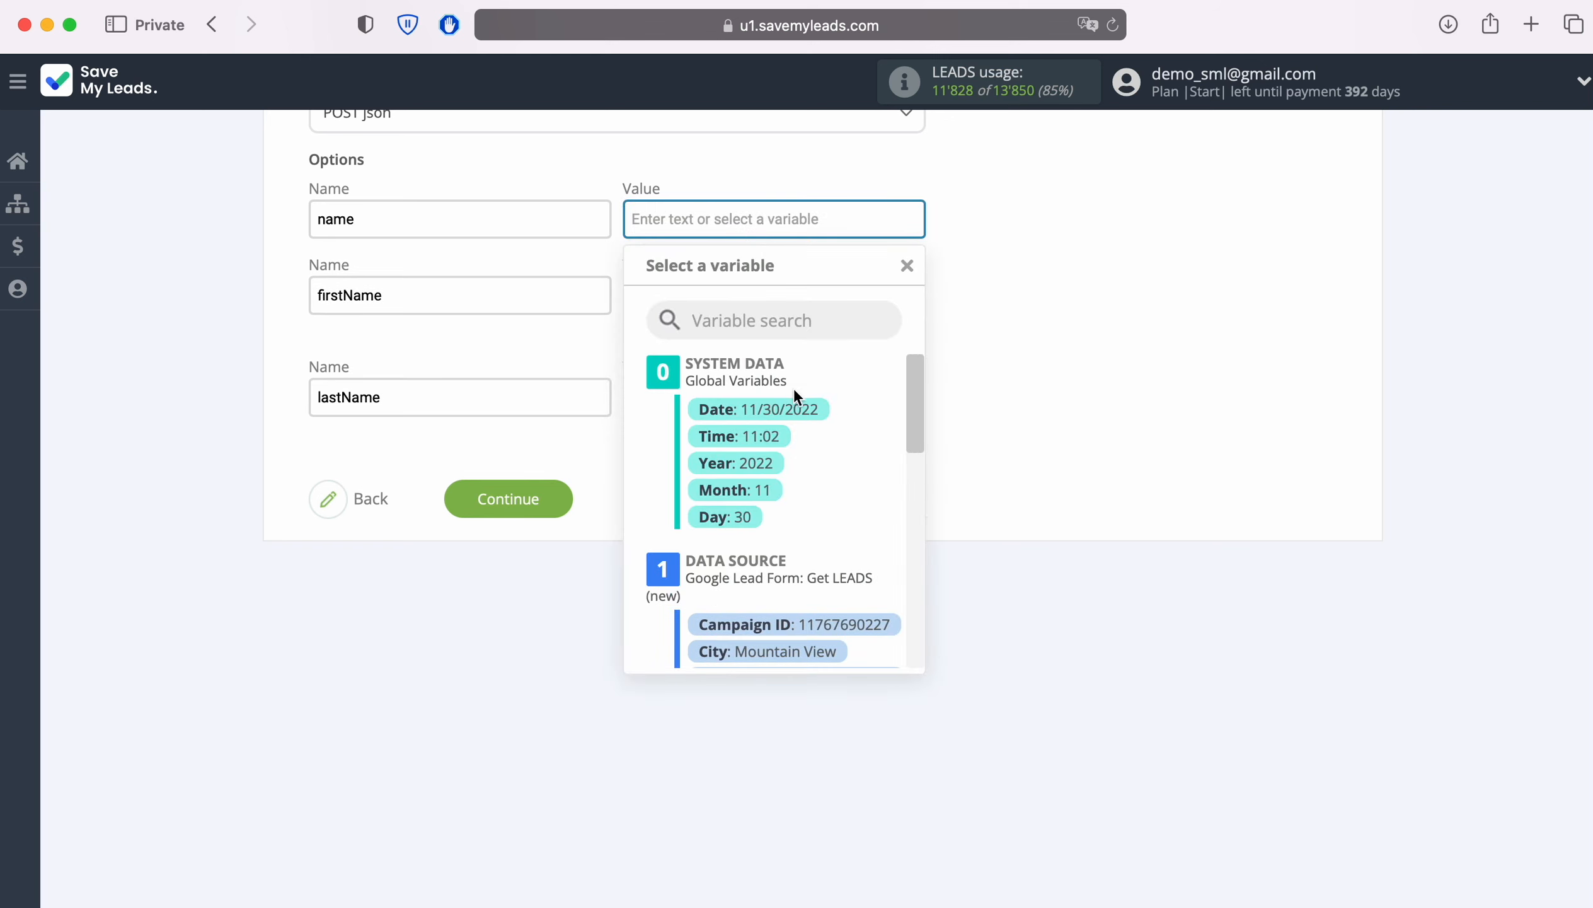
scroll(871, 462, down, 5)
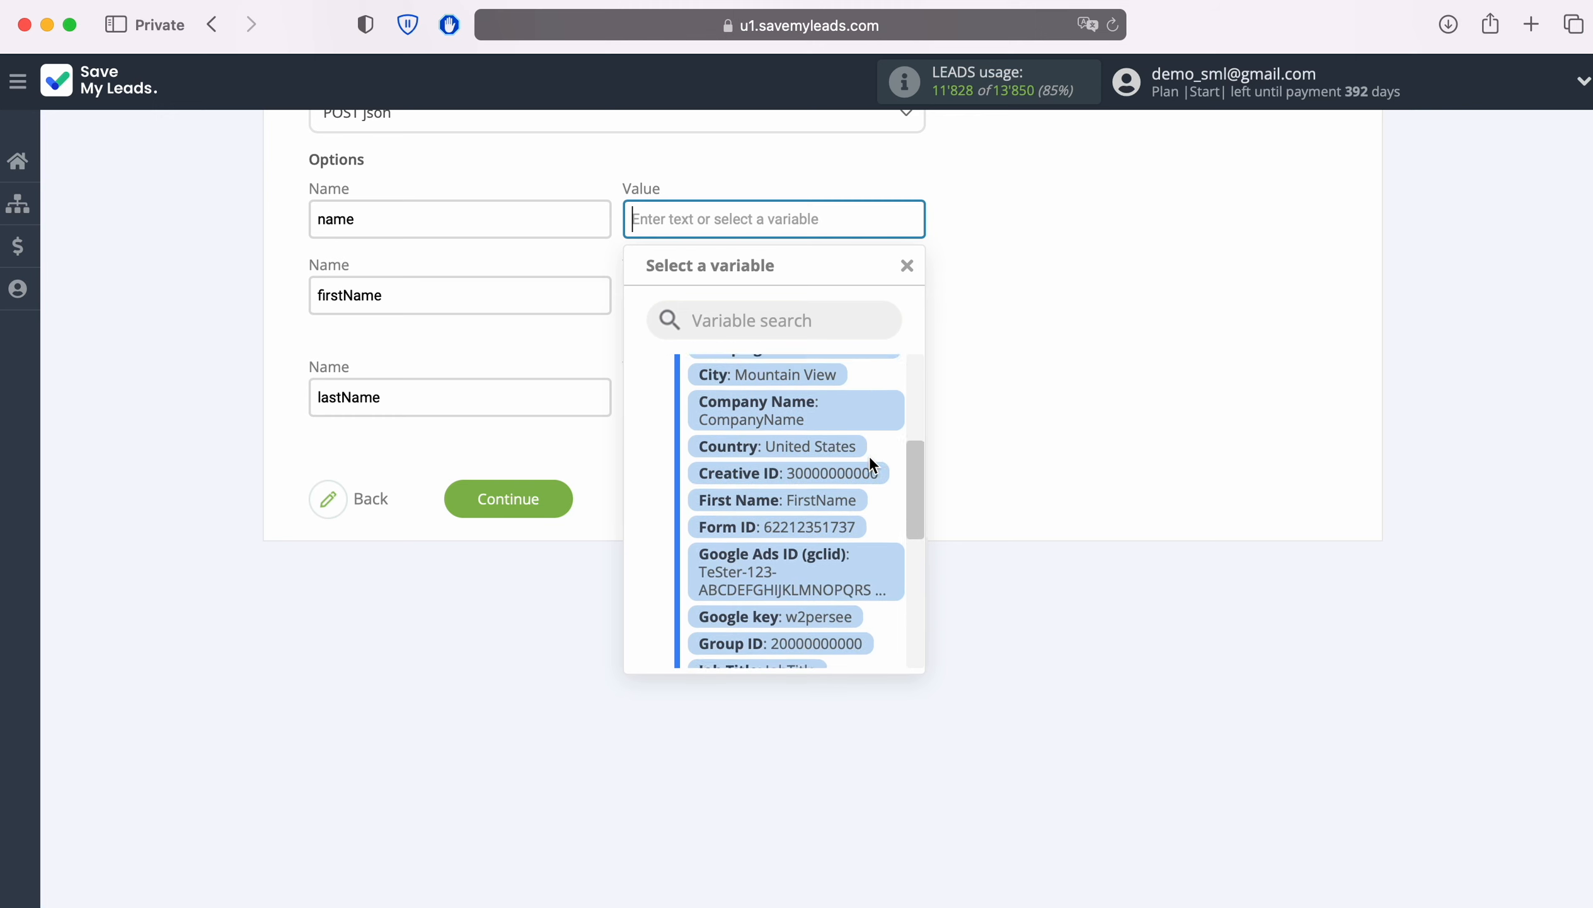
scroll(867, 461, down, 2)
click(822, 432)
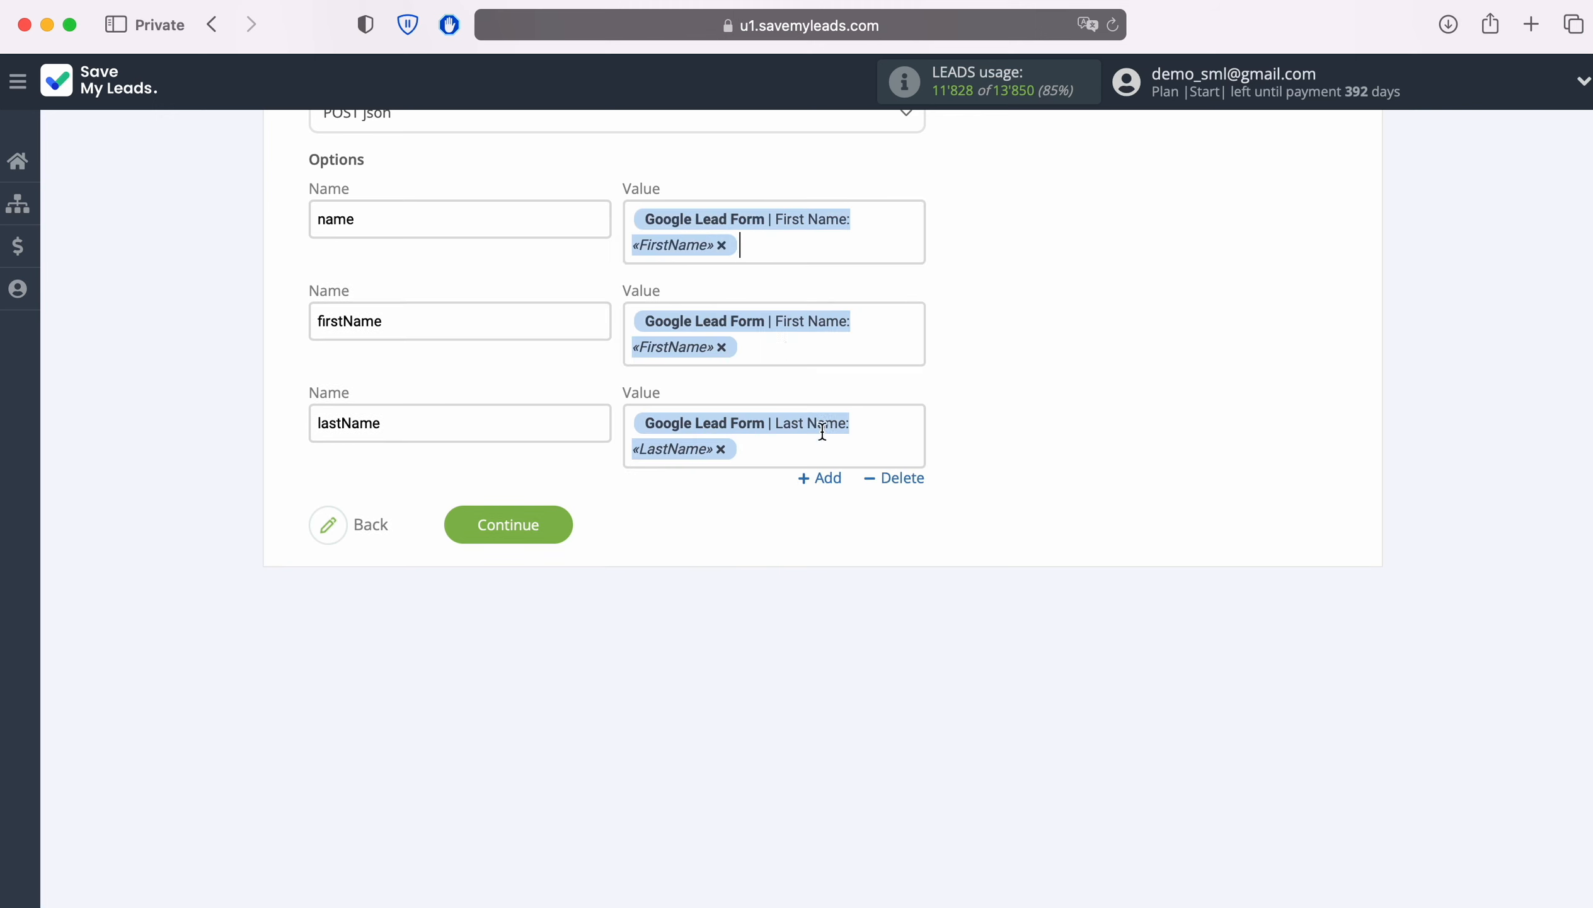
Add the Google Lead Form Last Name variable after First Name in the name option's value.
click(775, 250)
scroll(891, 534, down, 2)
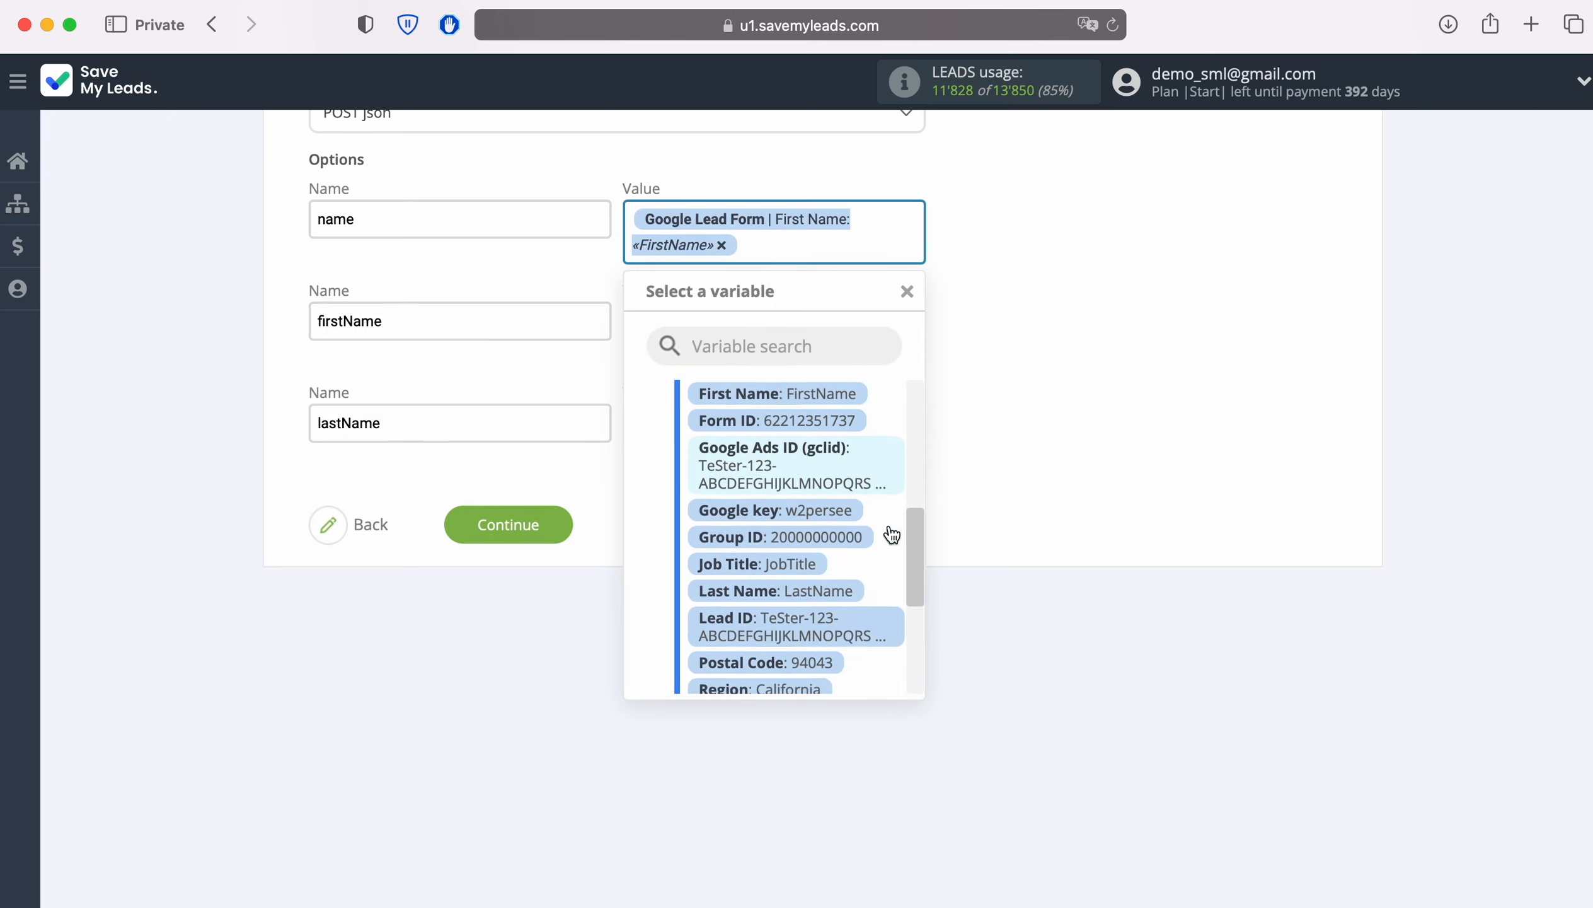
scroll(892, 534, down, 1)
click(836, 562)
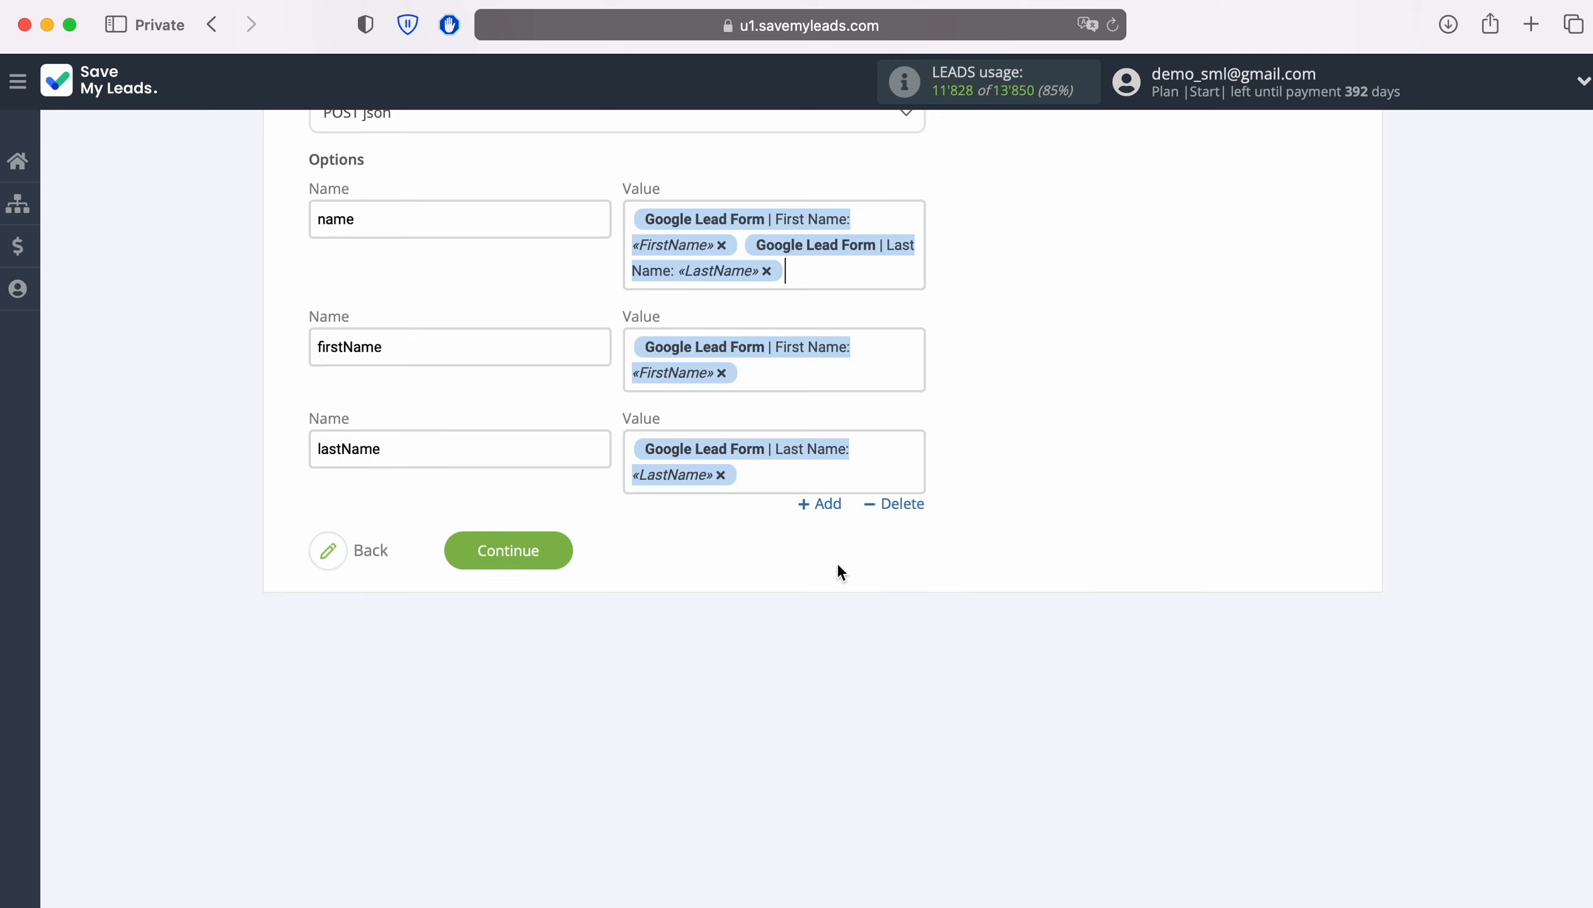
Rename the firstName option to email and replace its value with the Google Lead Form User Email variable.
double_click(385, 353)
scroll(259, 203, down, 2)
text(email)
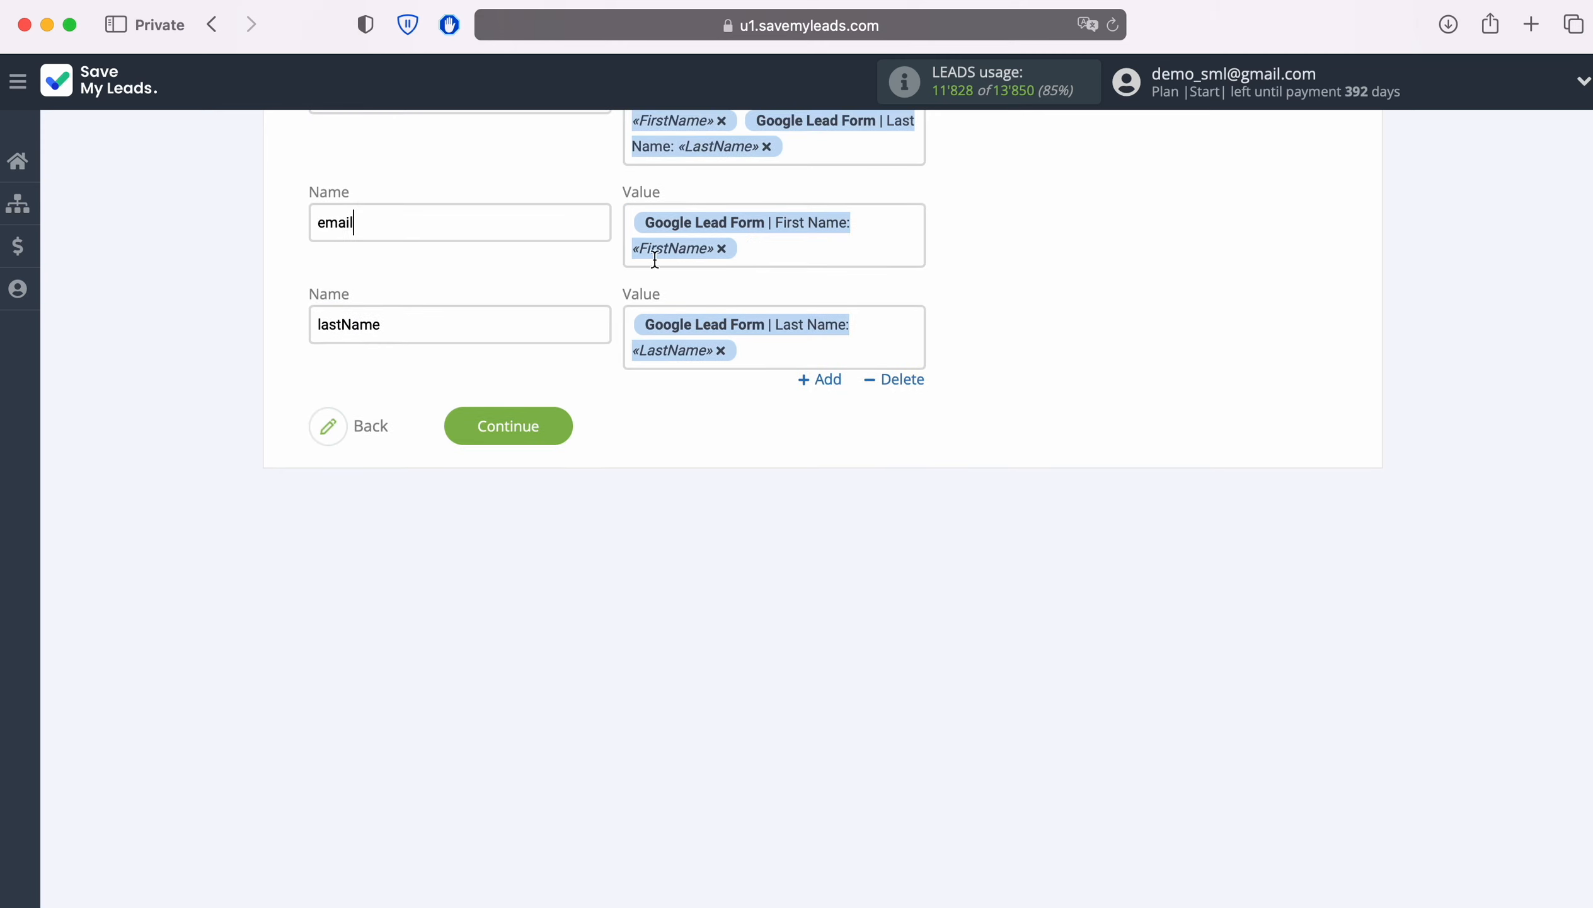
click(722, 249)
scroll(831, 525, down, 1)
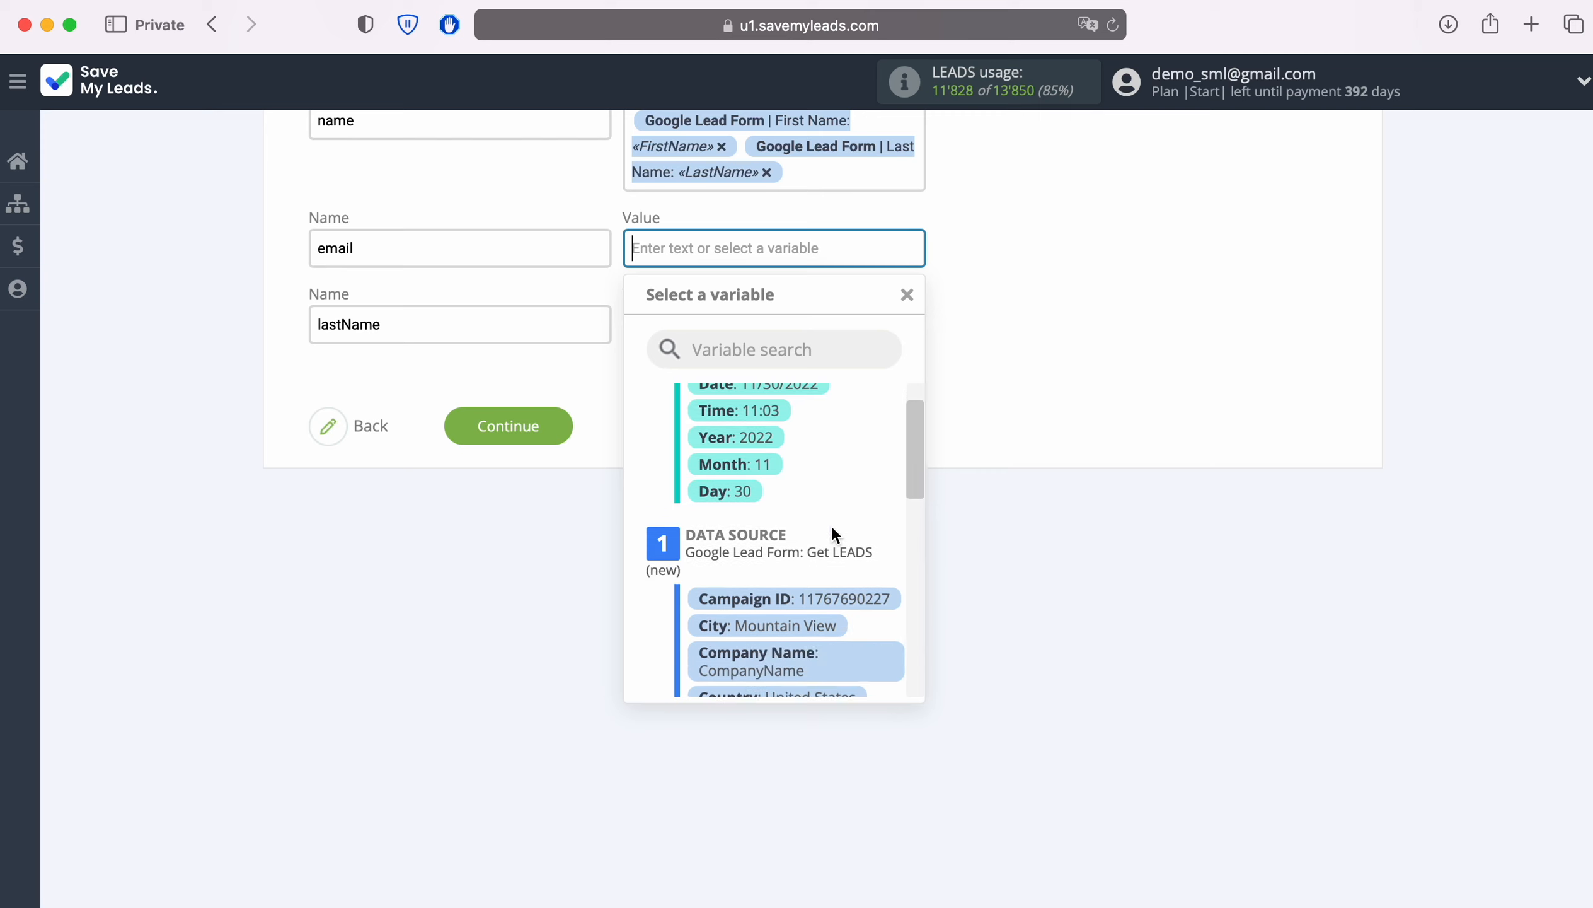
scroll(831, 525, down, 6)
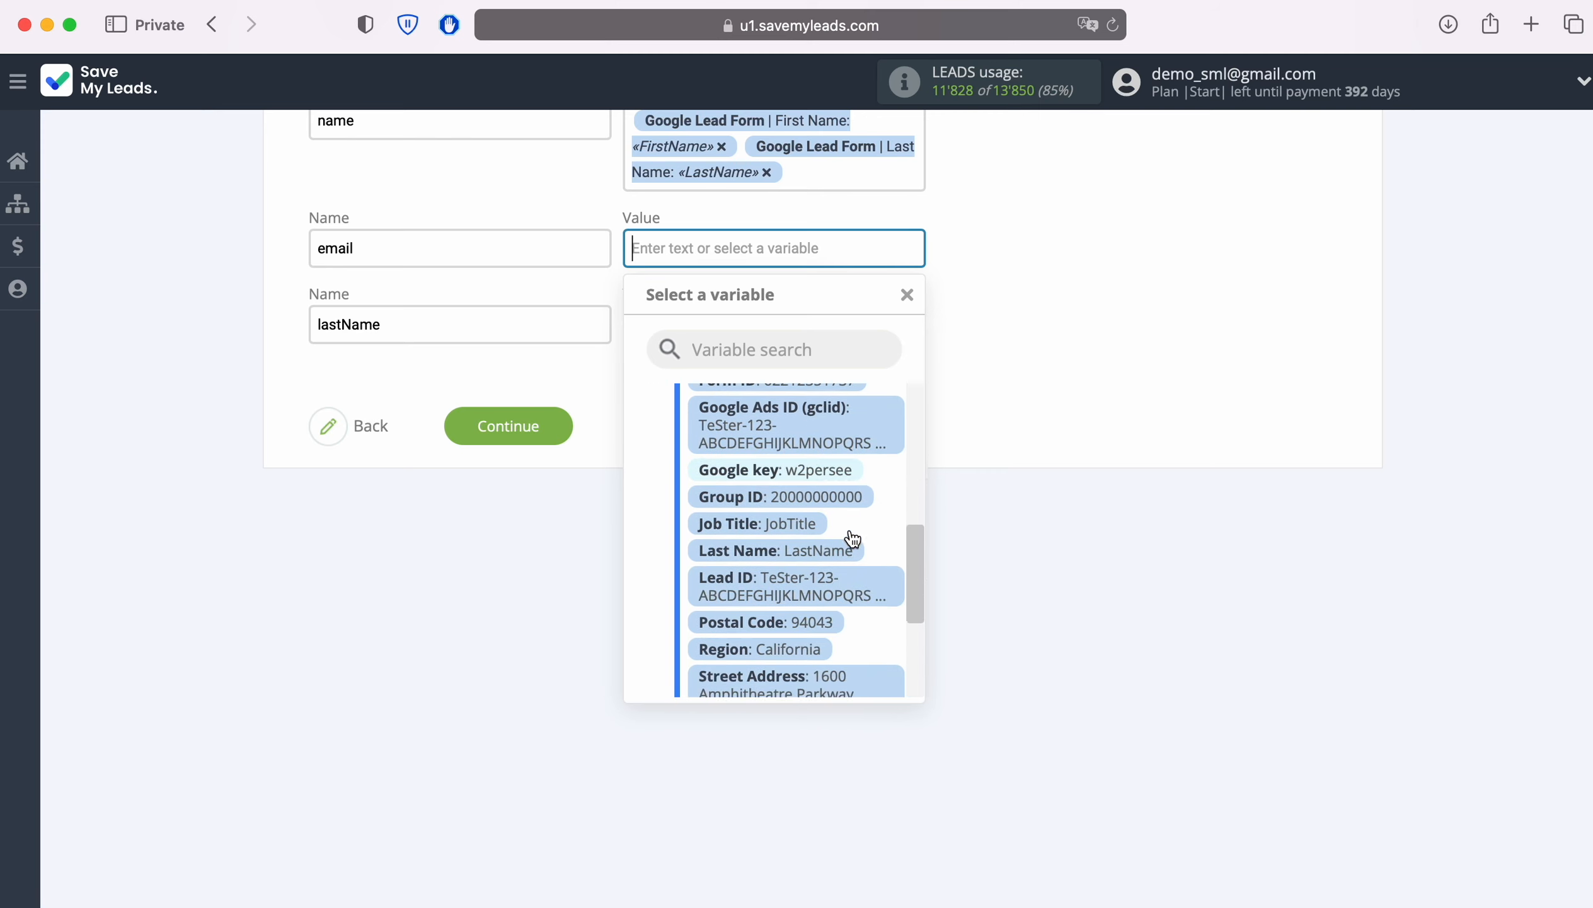
scroll(852, 538, down, 4)
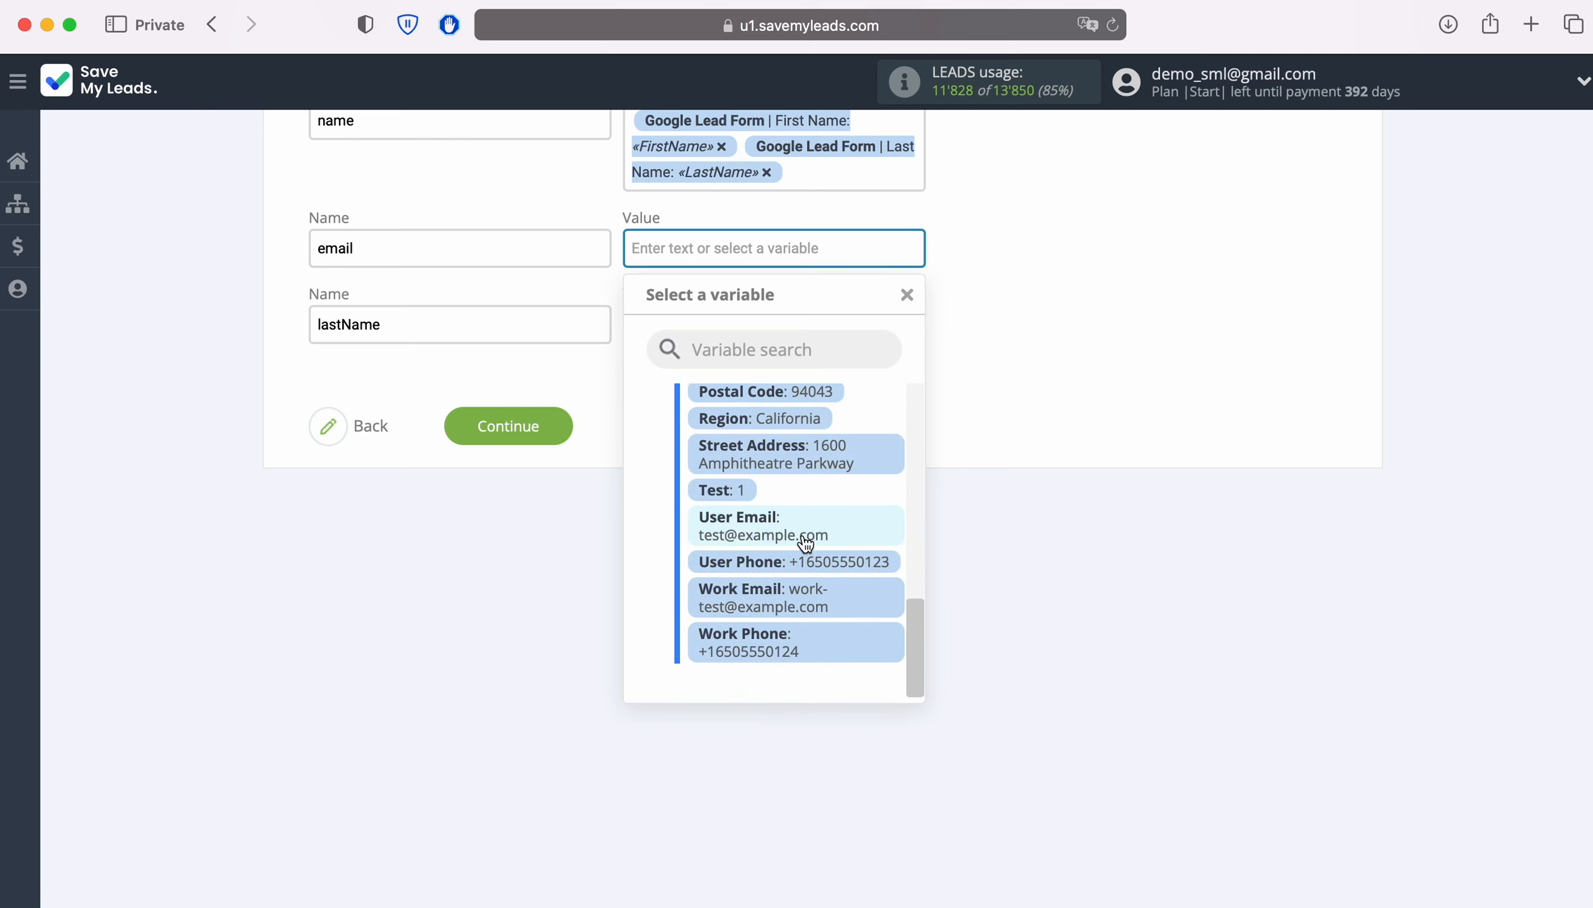
click(805, 541)
Rename the lastName option to phone and replace its value with the Google Lead Form User Phone variable.
click(401, 339)
drag(402, 323, 281, 328)
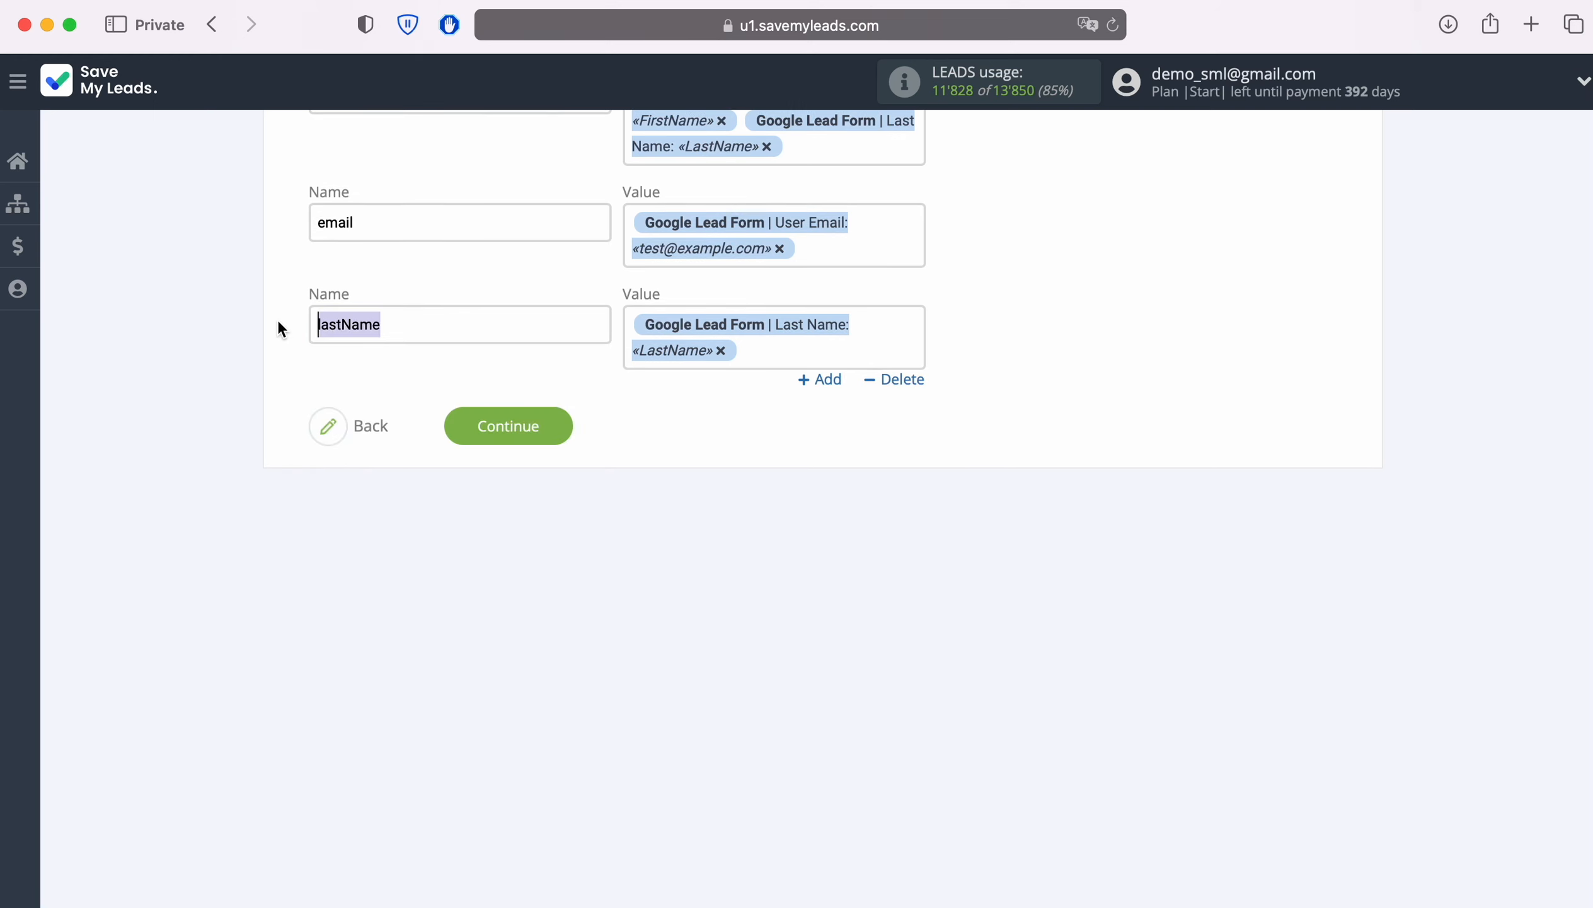
text(phone)
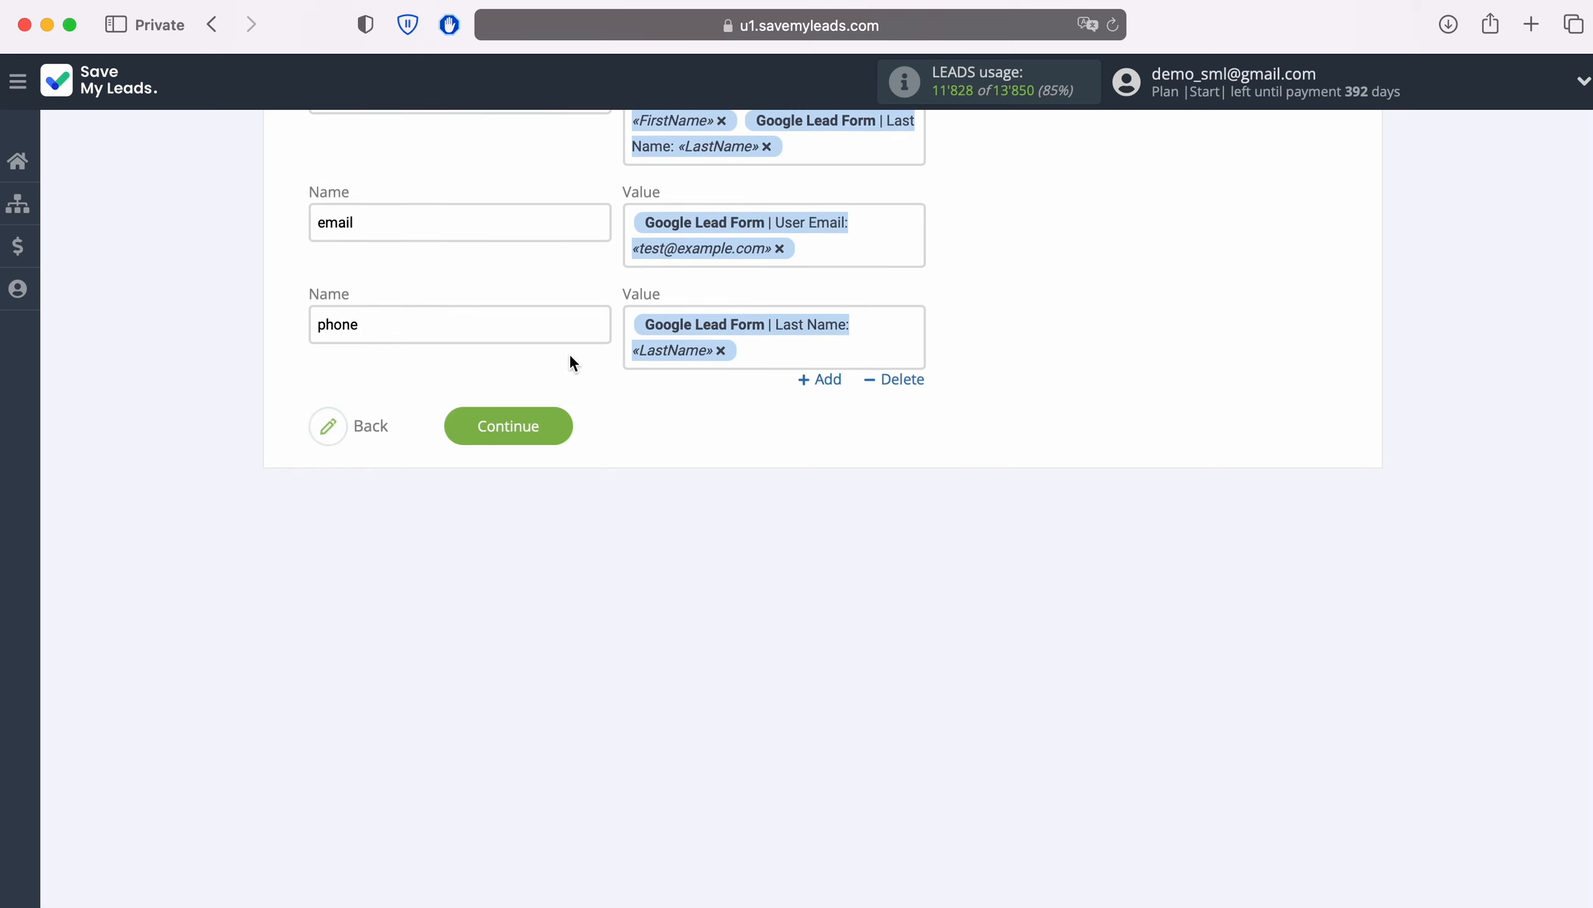
click(721, 351)
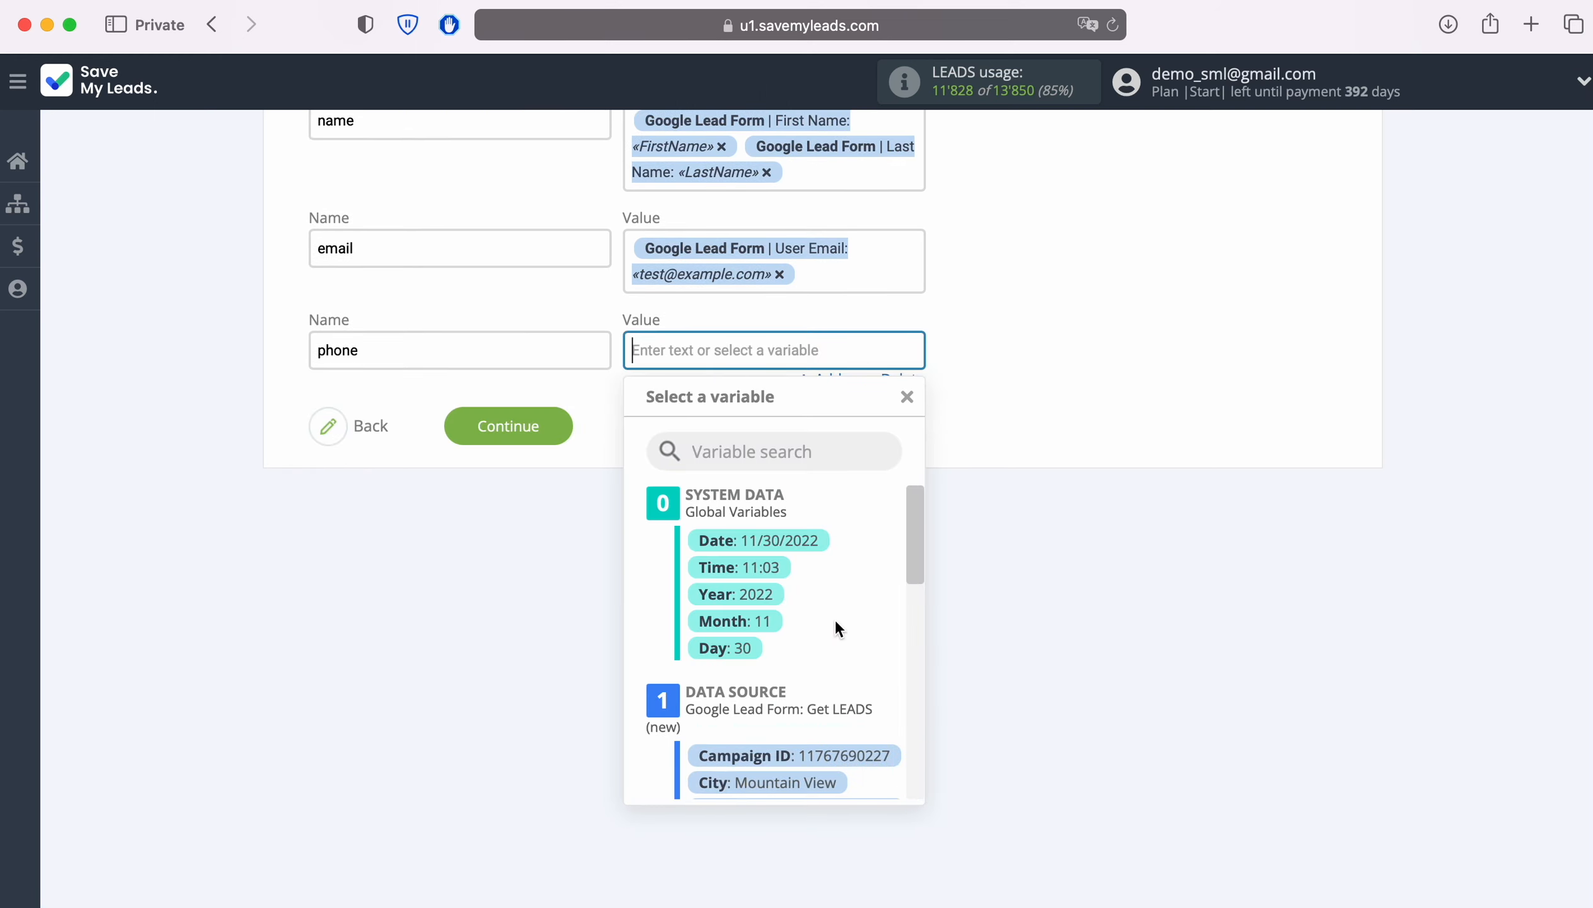
scroll(836, 623, down, 5)
scroll(851, 635, down, 8)
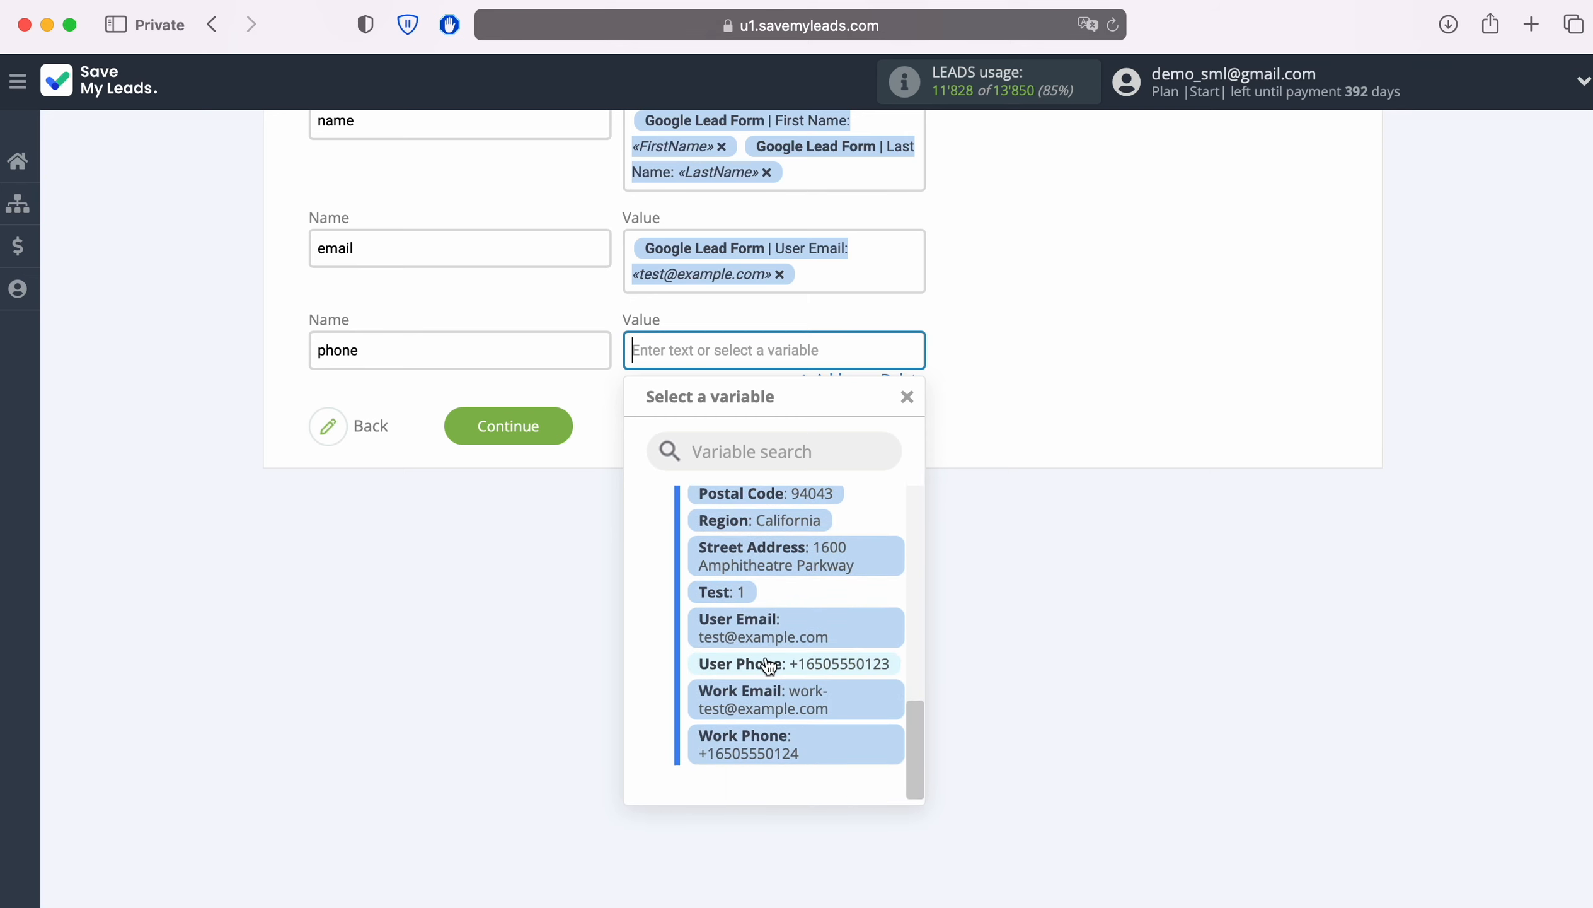
click(768, 660)
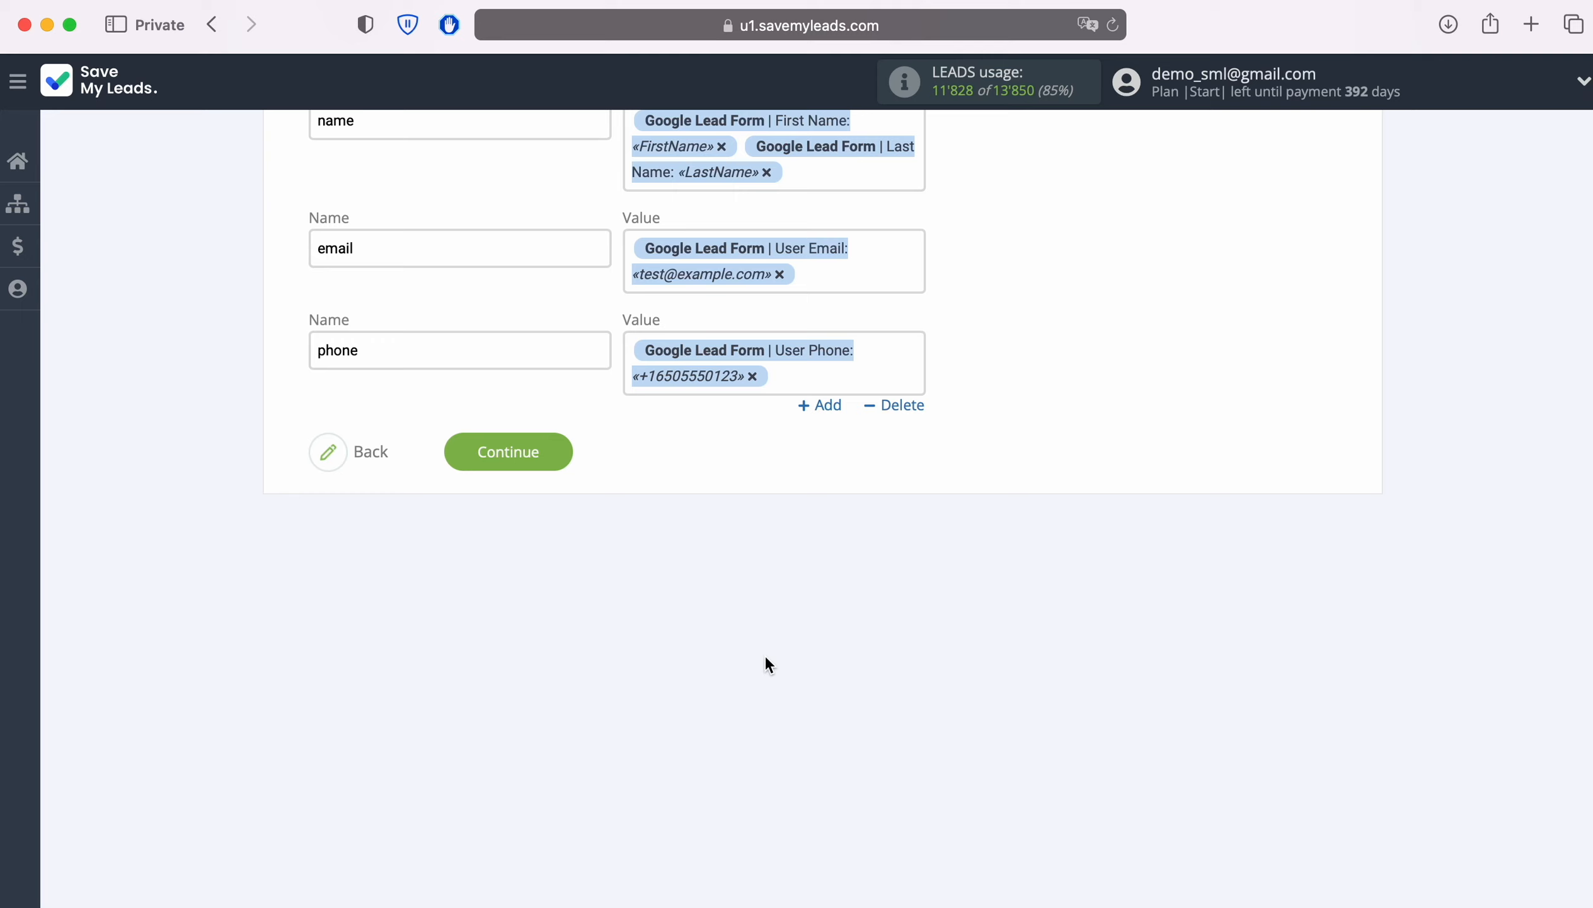
Continue to the Preview stage and send test data to Webhooks.
click(551, 463)
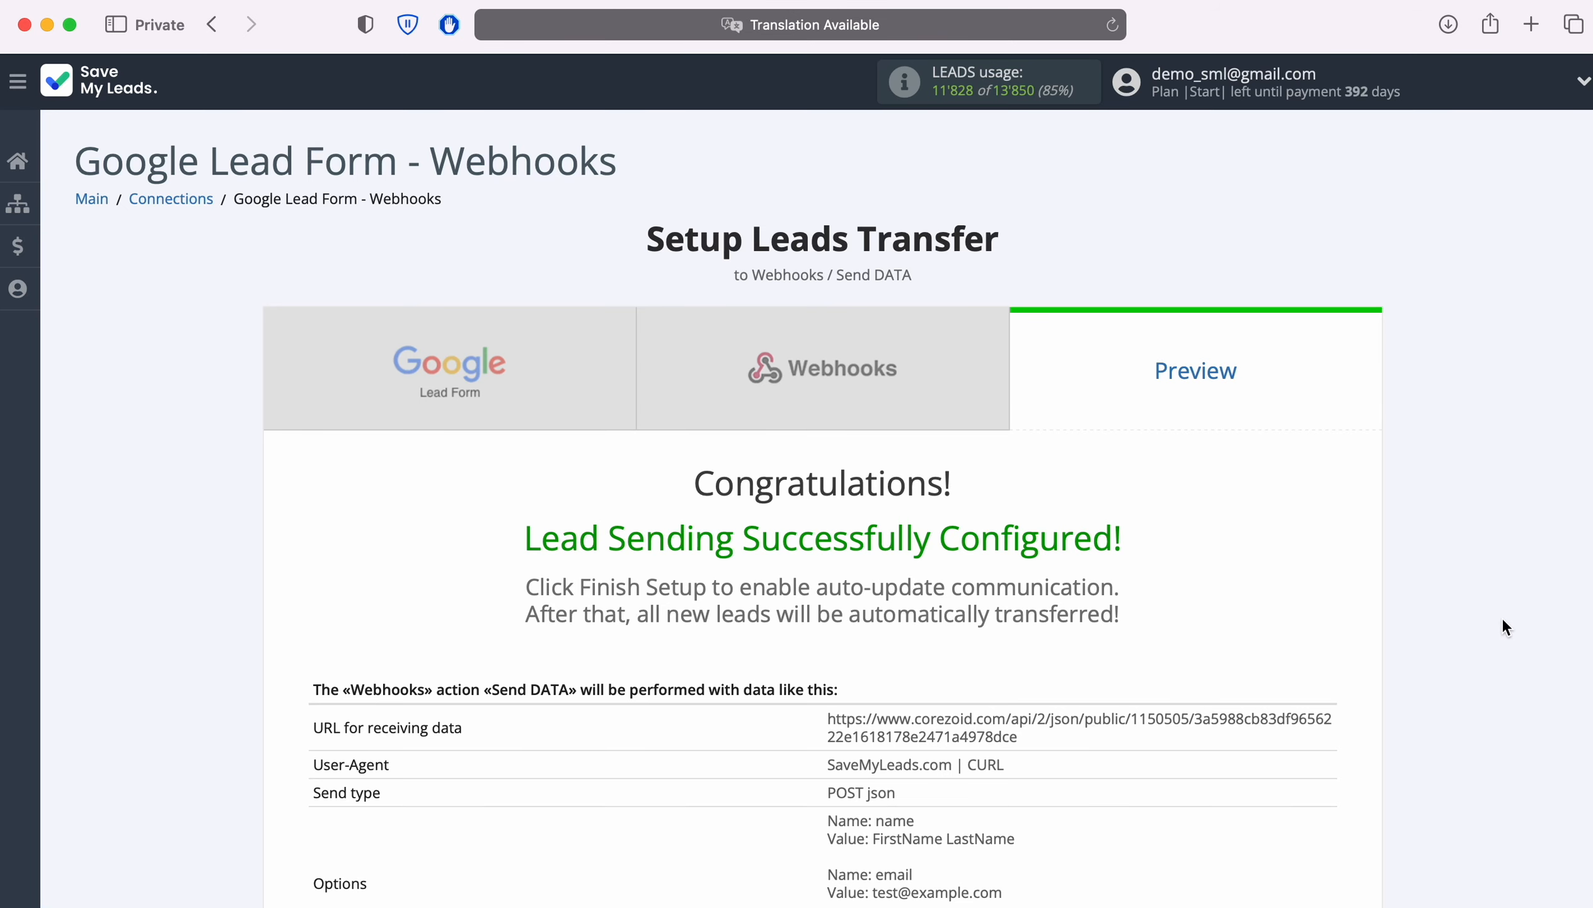
scroll(1512, 623, down, 5)
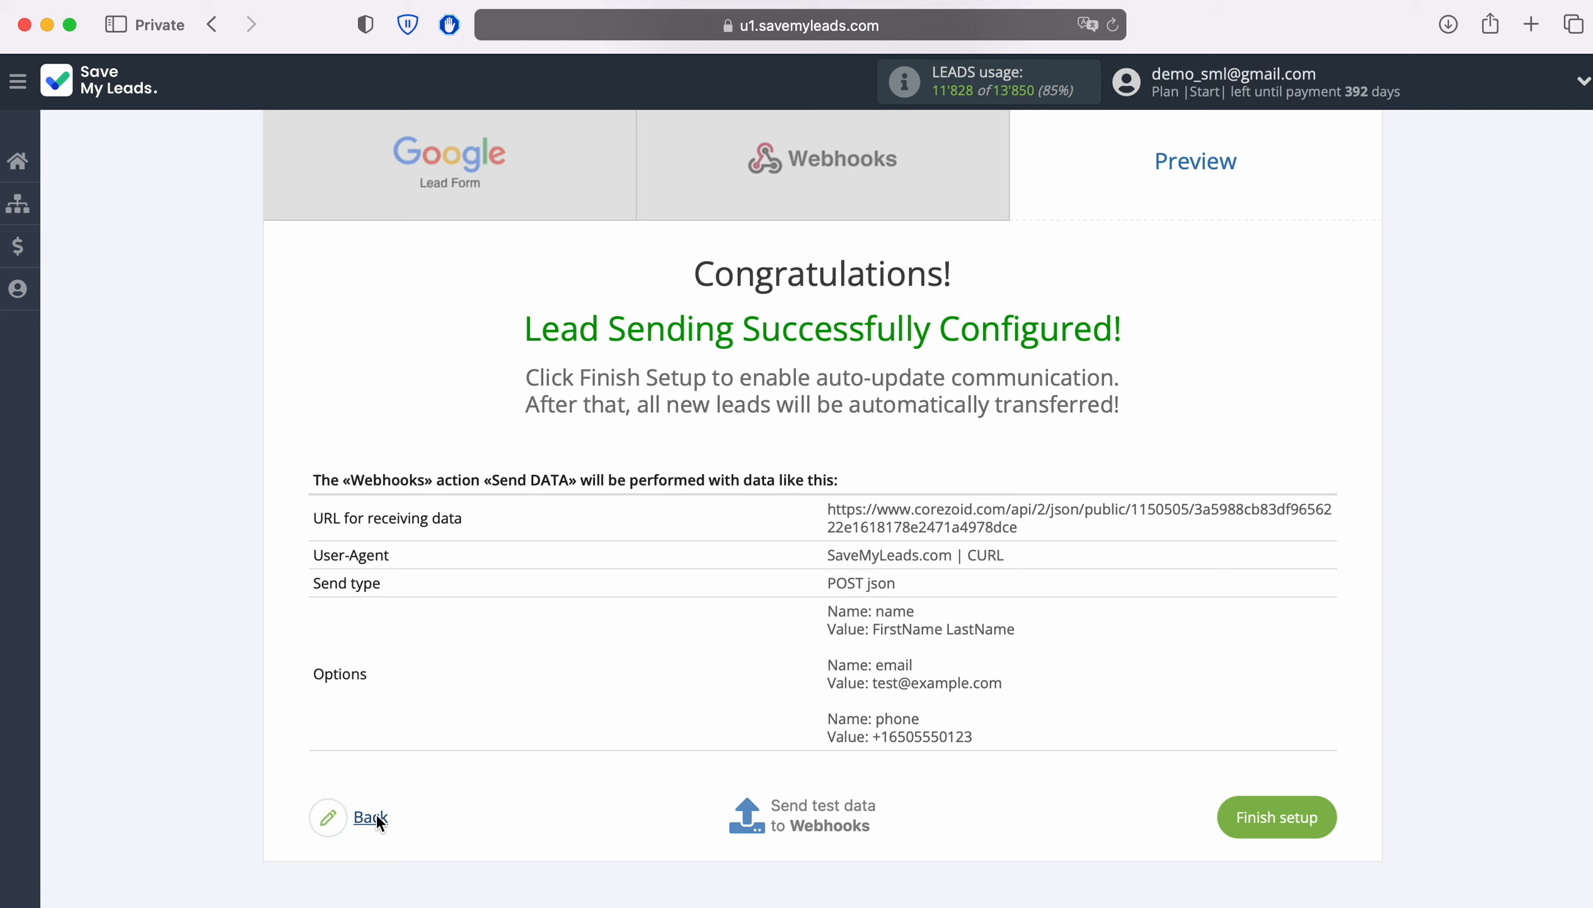
click(824, 813)
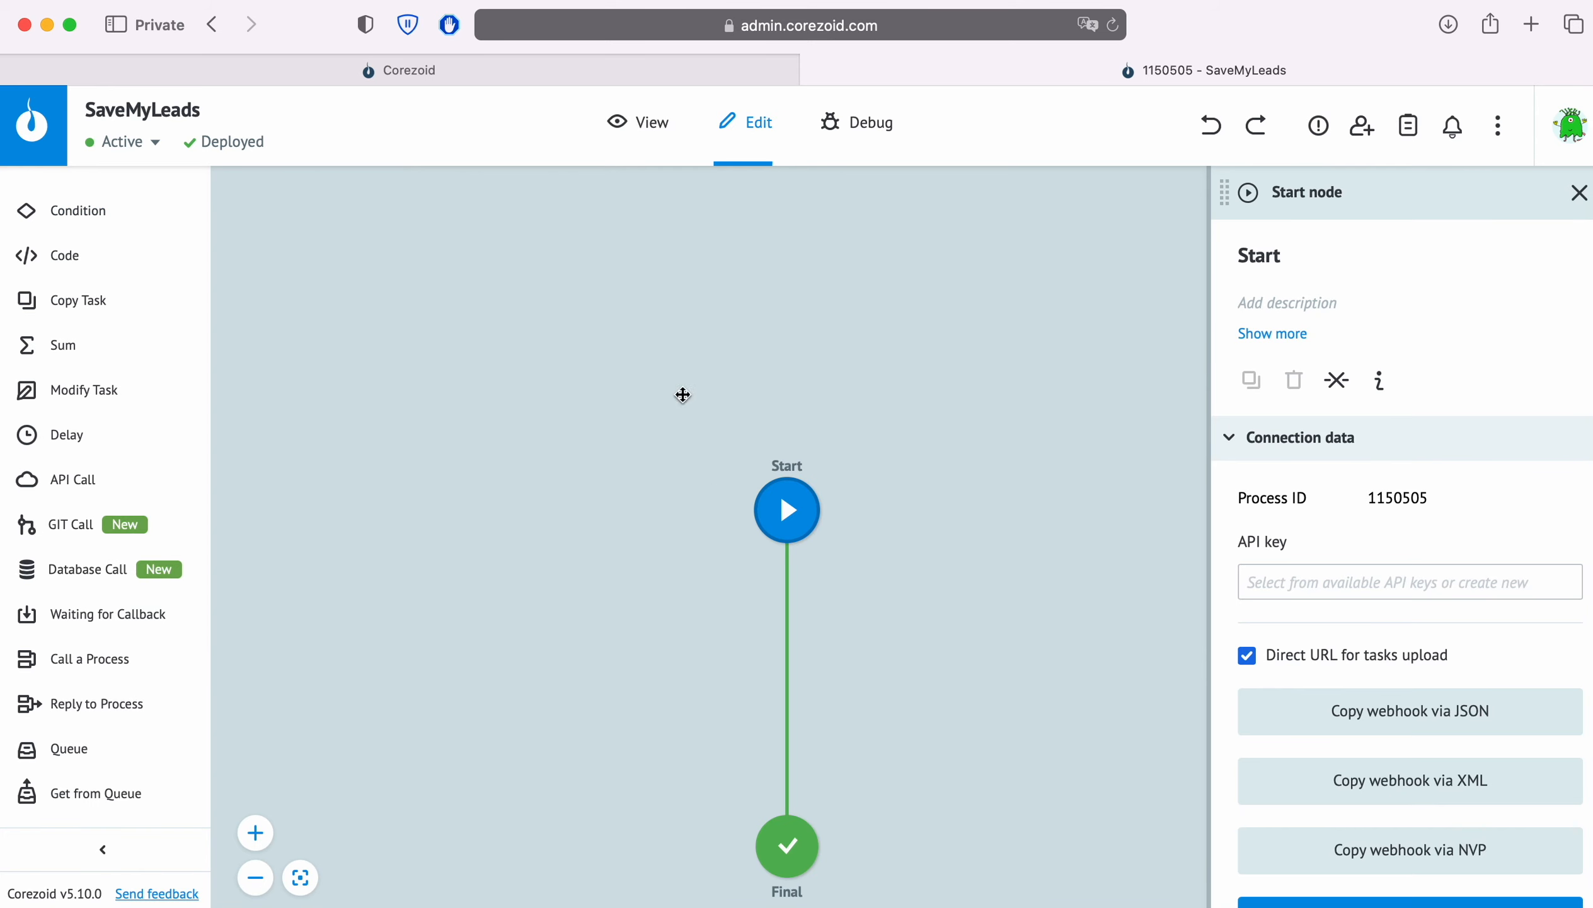
Switch to Corezoid and examine the SaveMyLeads process's Final node in View mode for the test data.
click(657, 127)
click(802, 842)
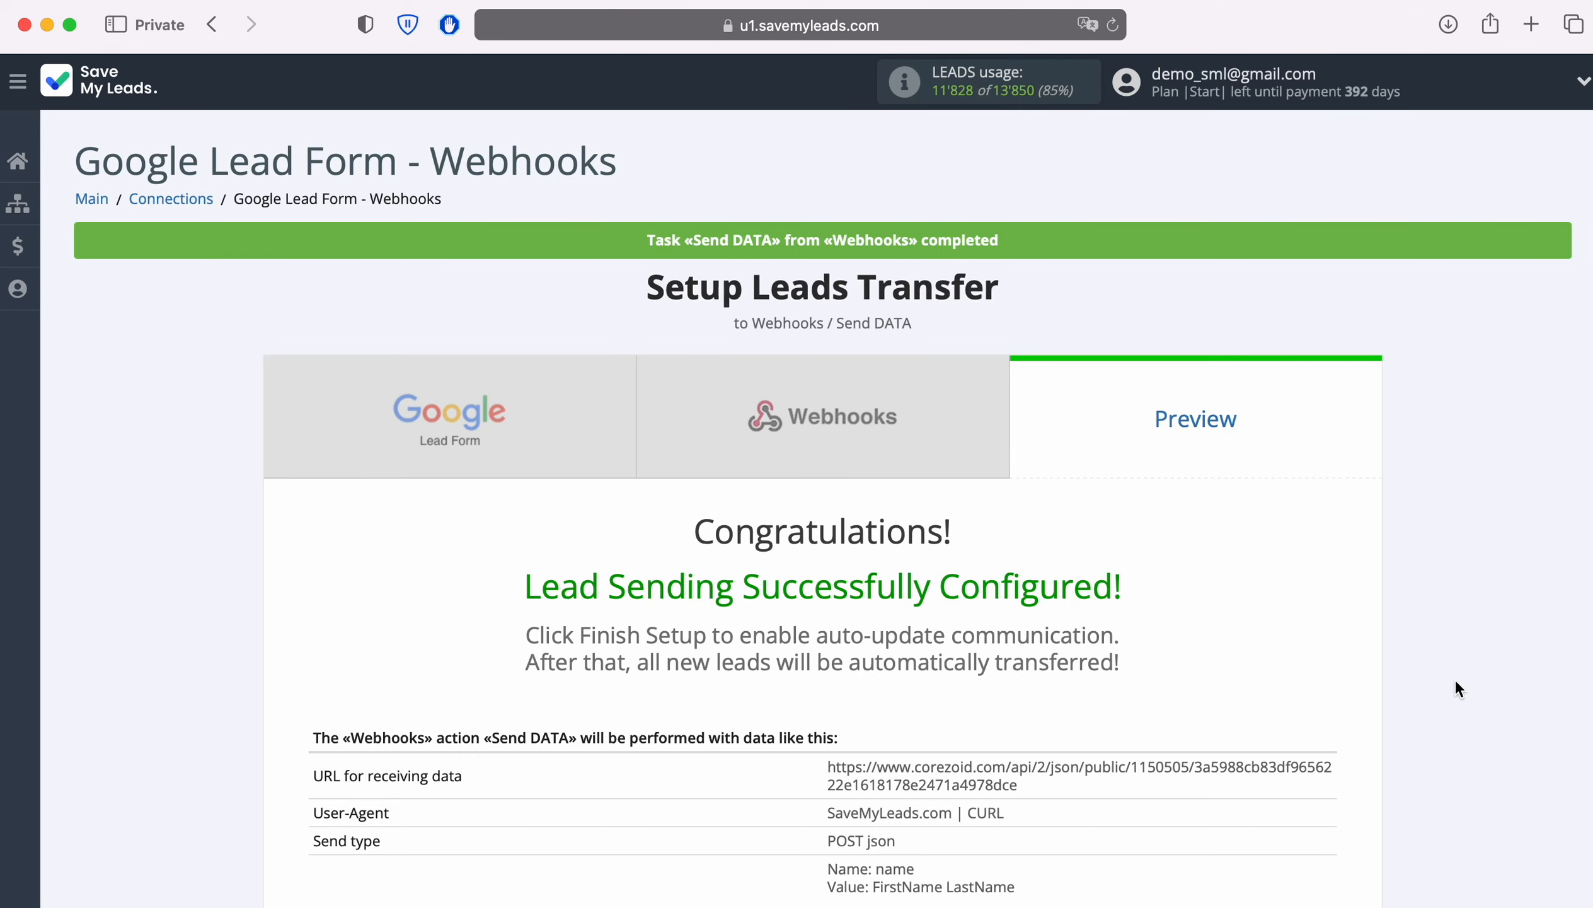
Return to SaveMyLeads and finish the setup of the Google Lead Form - Webhooks connection.
scroll(1455, 678, down, 3)
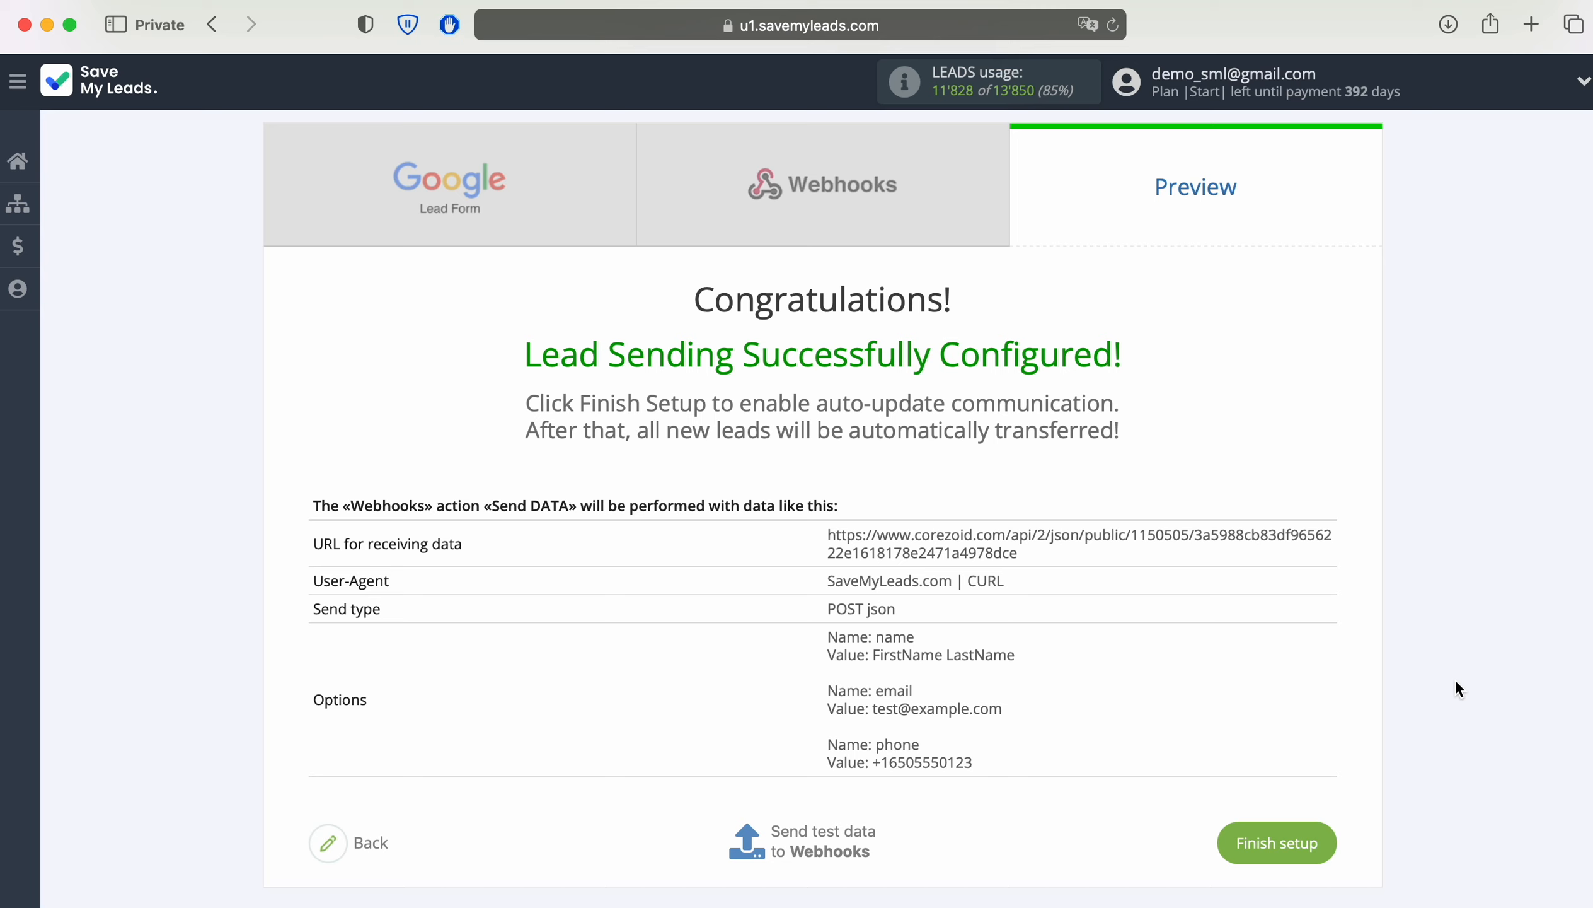
click(1314, 843)
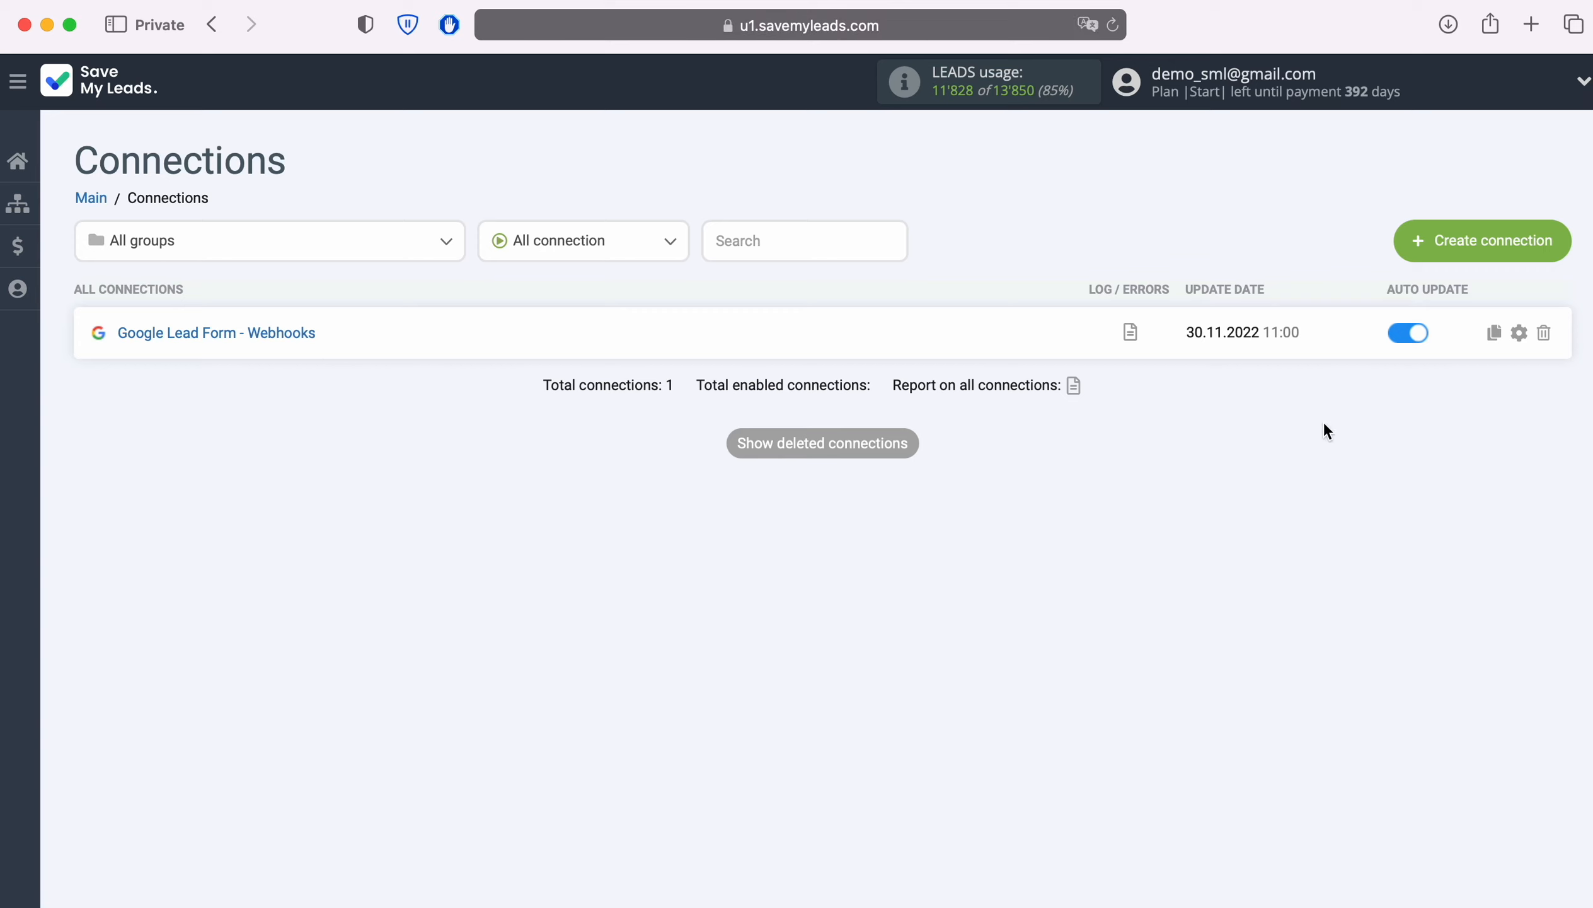
Open the settings of the Google Lead Form - Webhooks connection.
click(1517, 335)
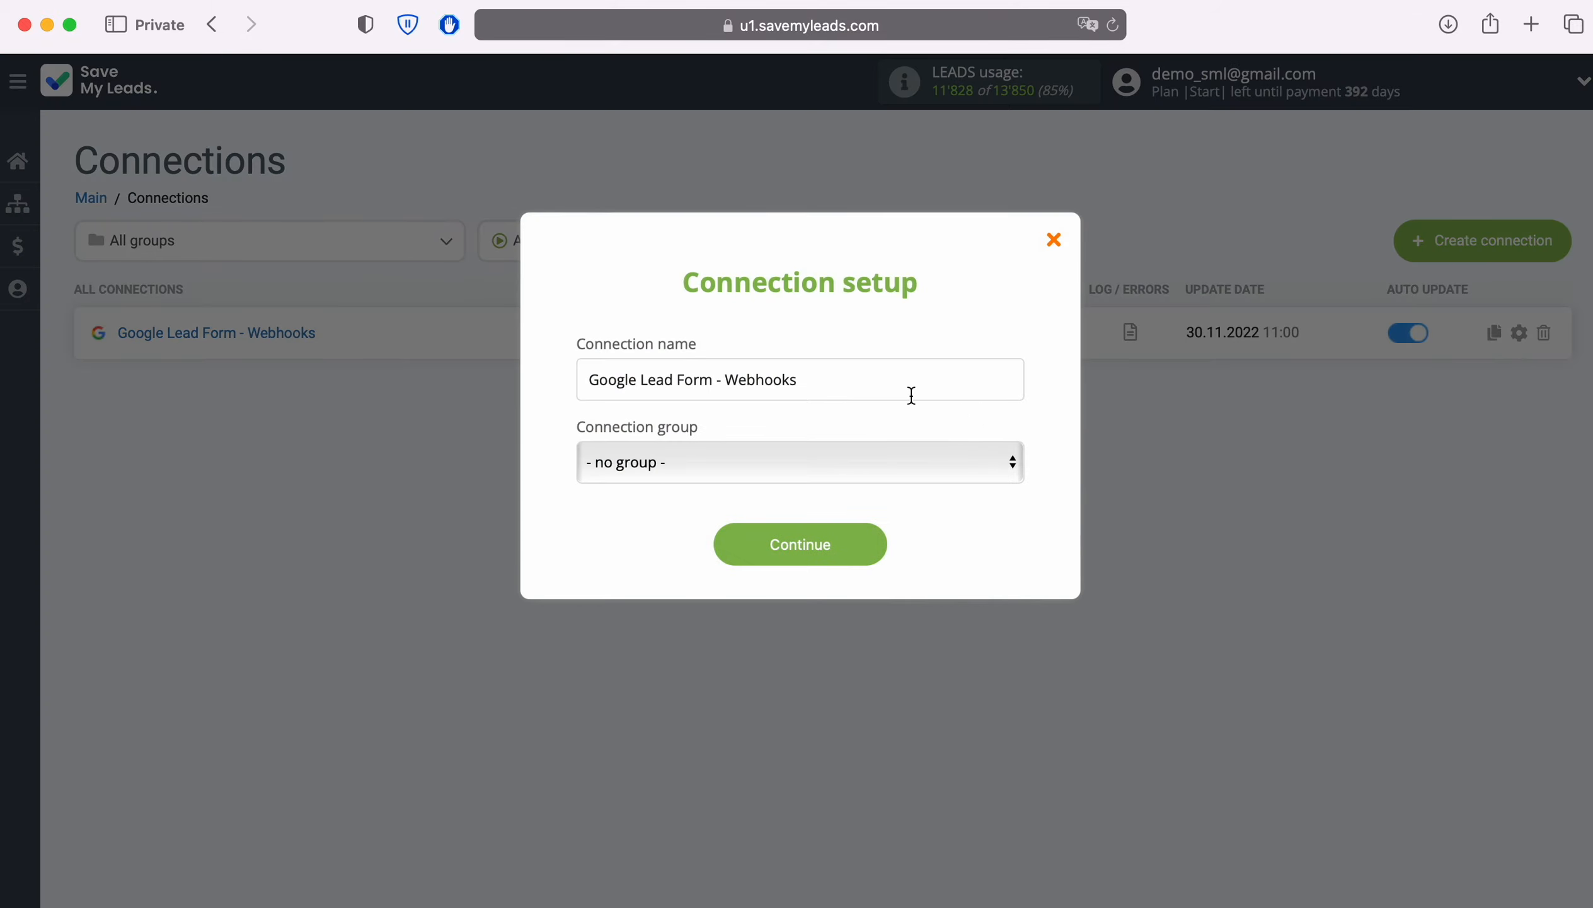